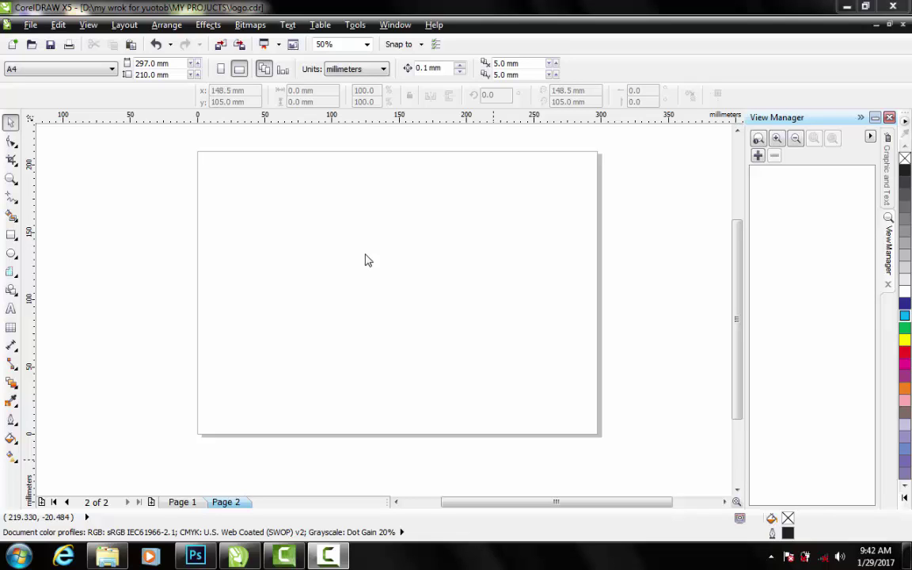
# Step: Choose the Rectangle tool from the toolbox's rectangle flyout
pyautogui.click(10, 237)
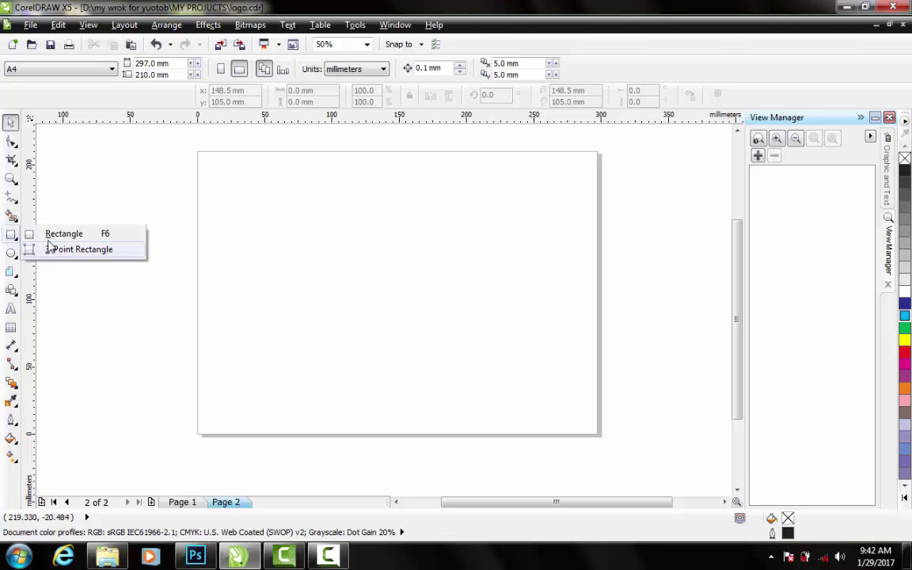
pyautogui.click(11, 237)
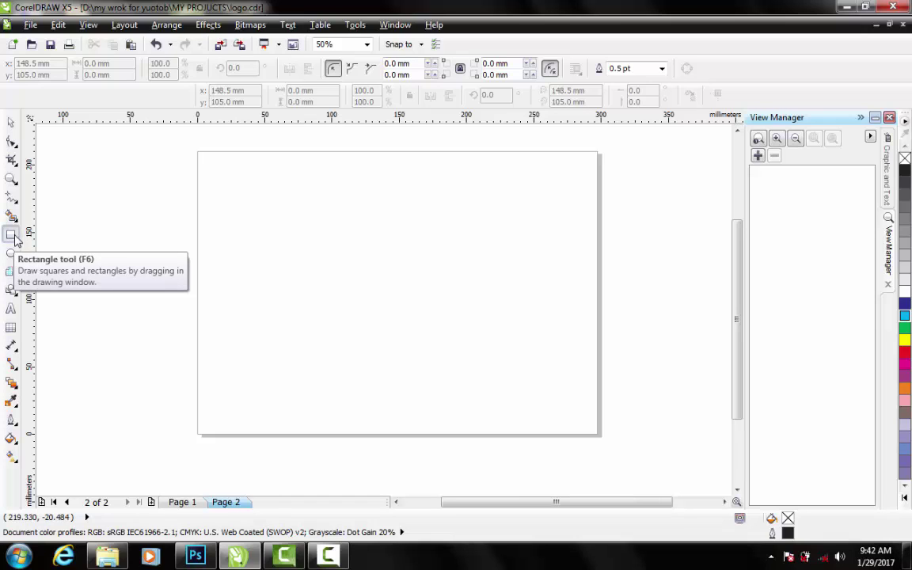
# Step: Draw a 61.383 × 33.338 mm rectangle and round its top-left and bottom-right corners
pyautogui.moveTo(345, 258); pyautogui.dragTo(428, 302)
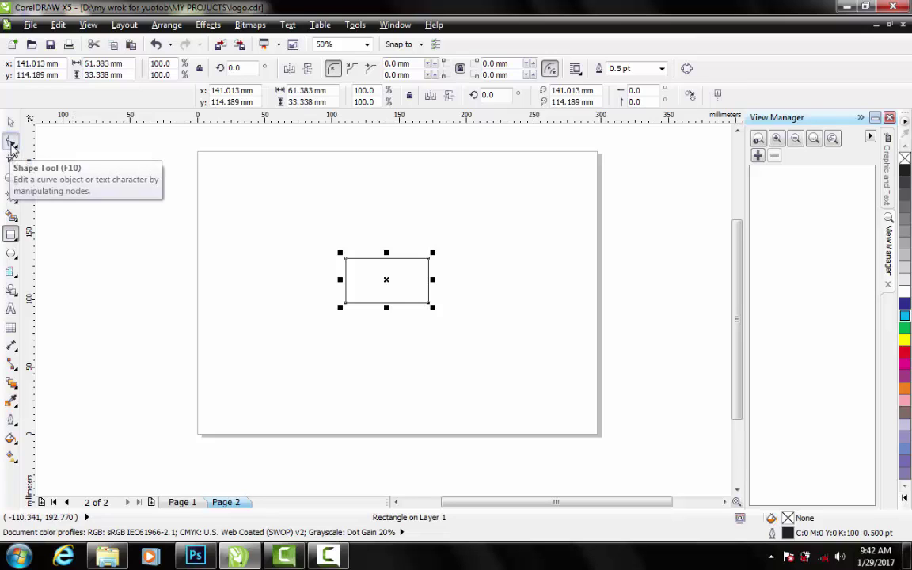
pyautogui.click(11, 142)
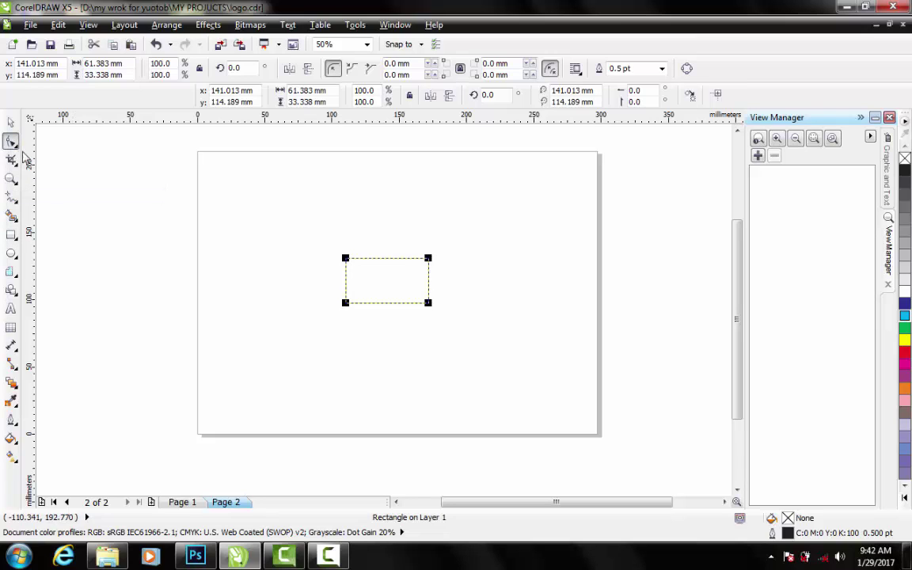
pyautogui.click(345, 260)
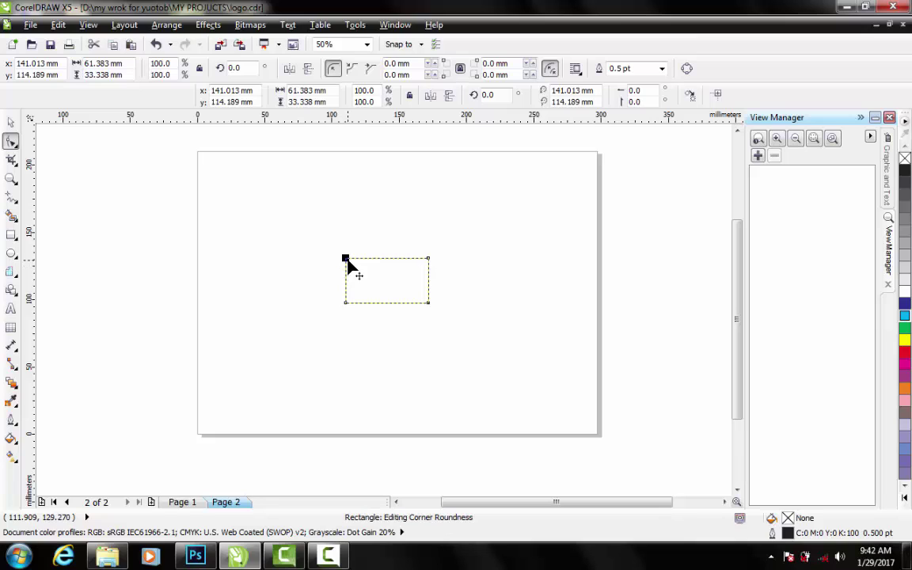
pyautogui.keyDown('shift'); pyautogui.click(428, 303); pyautogui.keyUp('shift')
pyautogui.moveTo(346, 261); pyautogui.dragTo(372, 281)
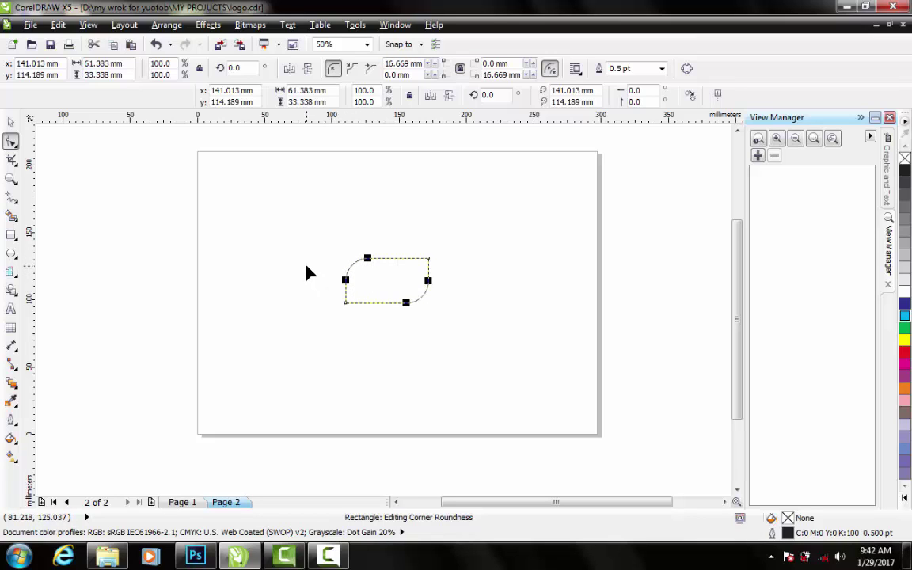
pyautogui.click(11, 122)
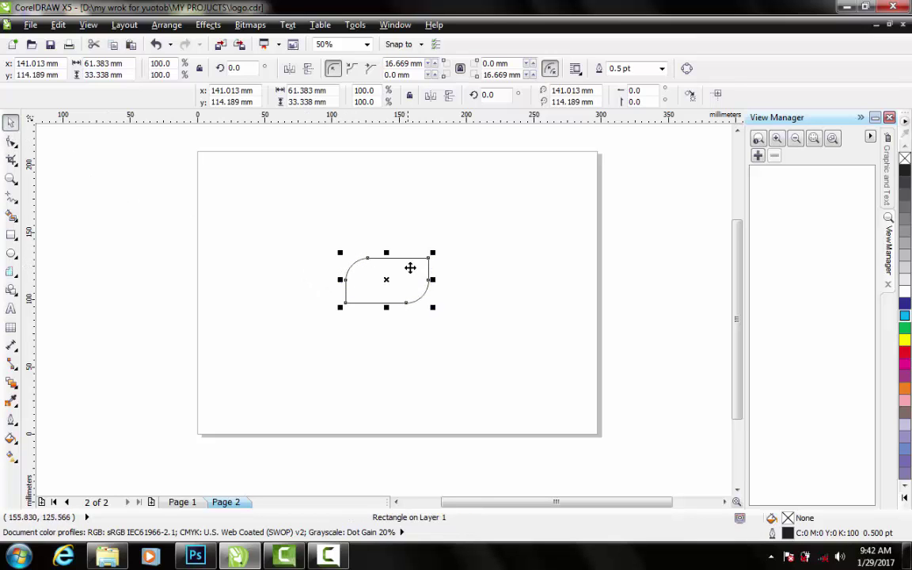
pyautogui.click(416, 276)
pyautogui.click(293, 257)
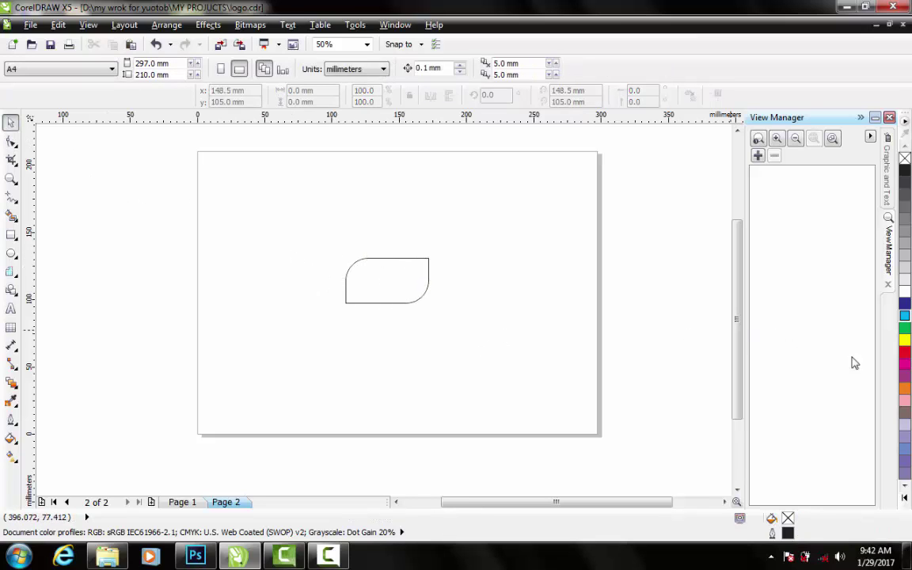
# Step: Fill the leaf shape with purple (C20 M80 Y0 K20) and set its outline to None
pyautogui.click(414, 292)
pyautogui.click(904, 381)
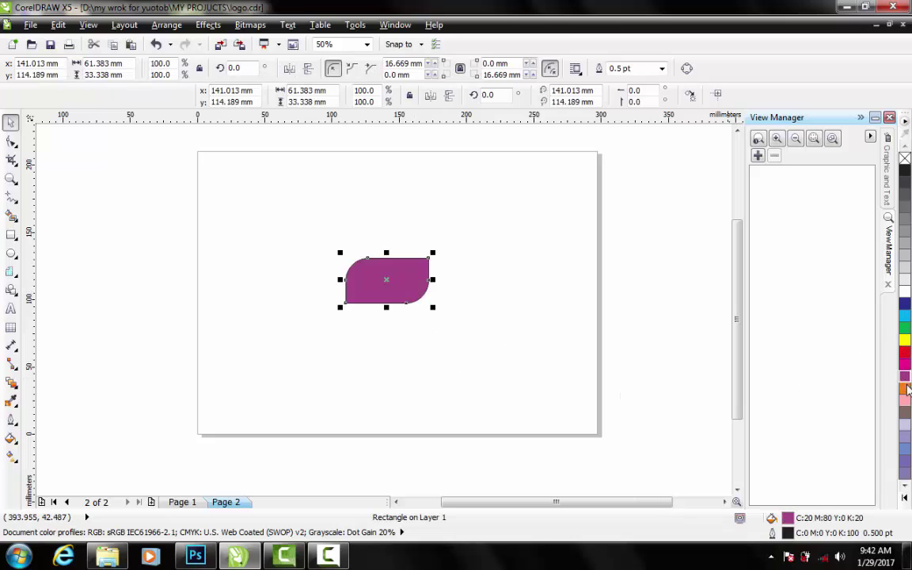
pyautogui.scroll(2, 378, 291)
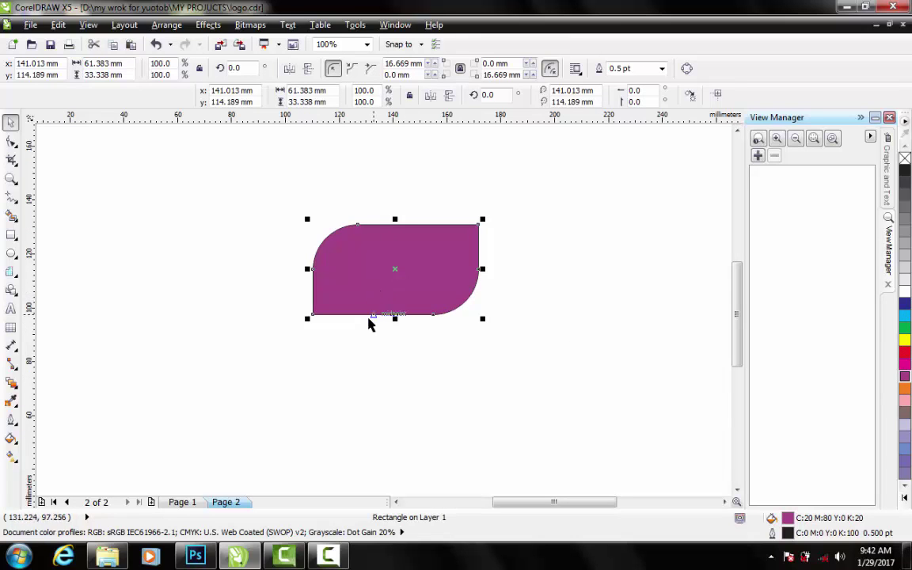
pyautogui.scroll(1, 372, 316)
pyautogui.scroll(1, 368, 318)
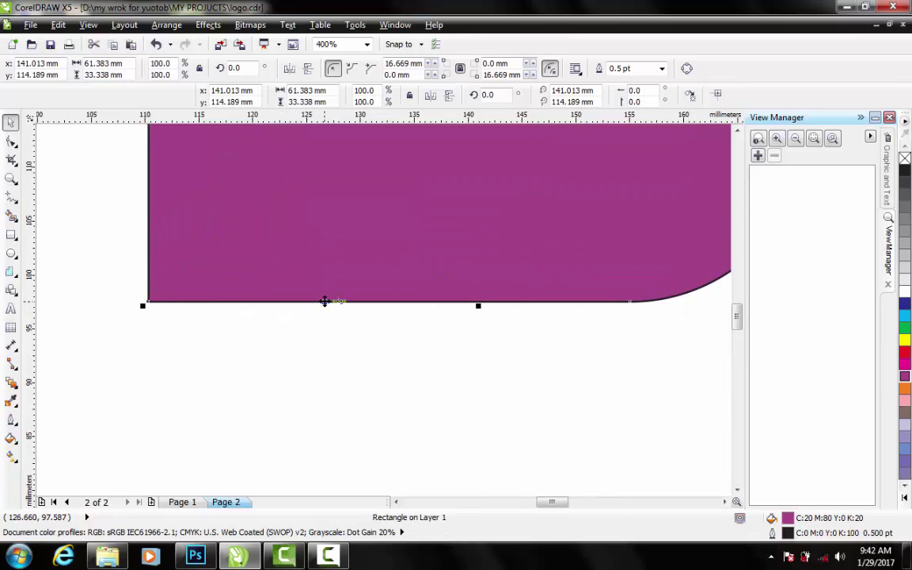
pyautogui.scroll(-2, 325, 300)
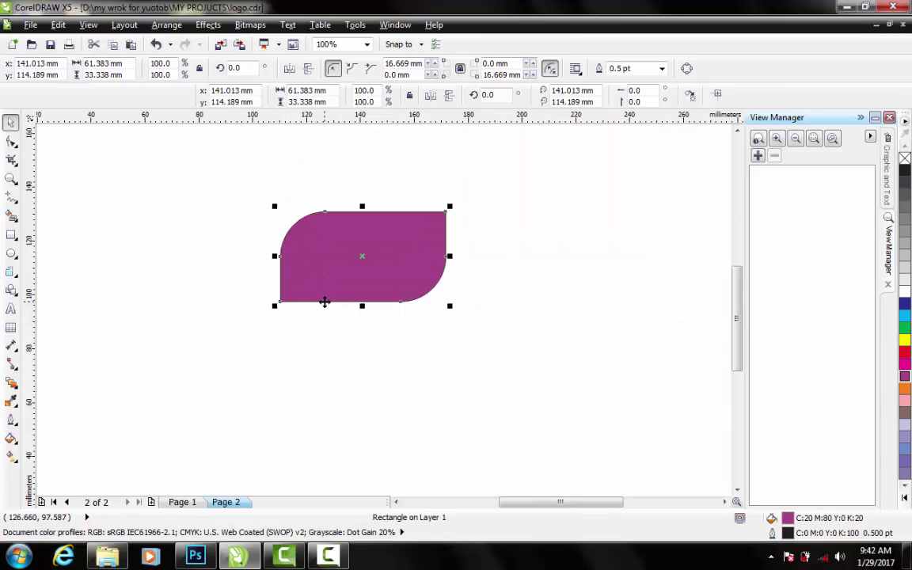
pyautogui.click(661, 68)
pyautogui.click(649, 81)
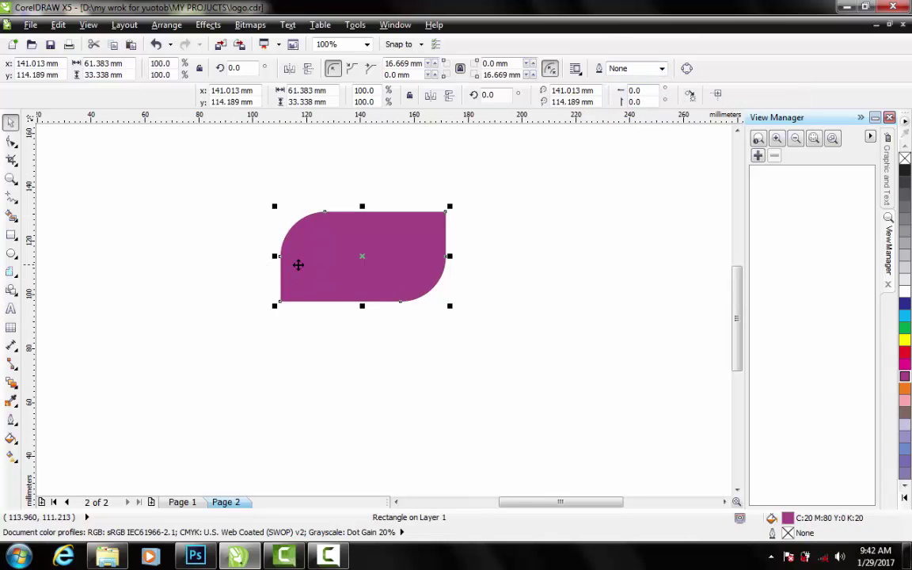
# Step: Start a Fountain Fill on the shape with Radial type and a Custom colour blend
pyautogui.click(12, 440)
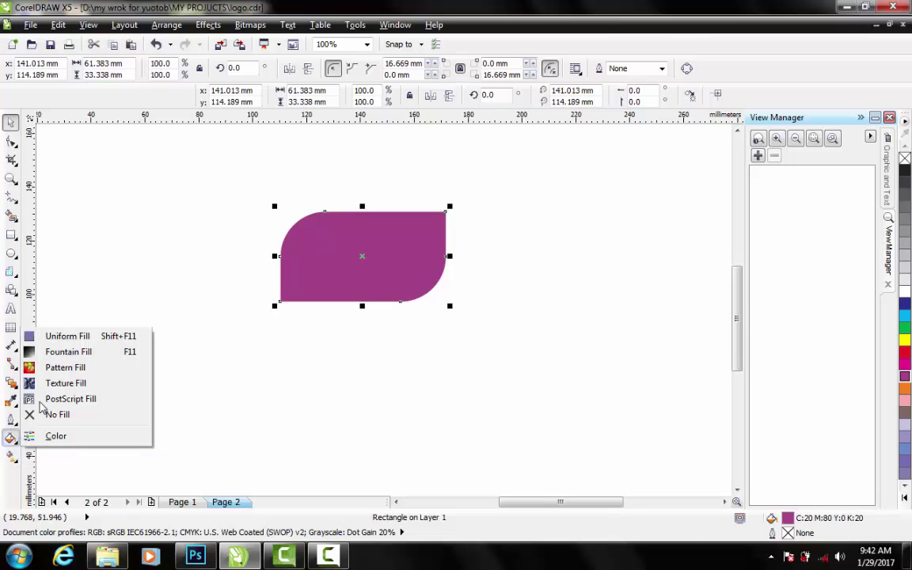
pyautogui.click(11, 420)
pyautogui.click(12, 438)
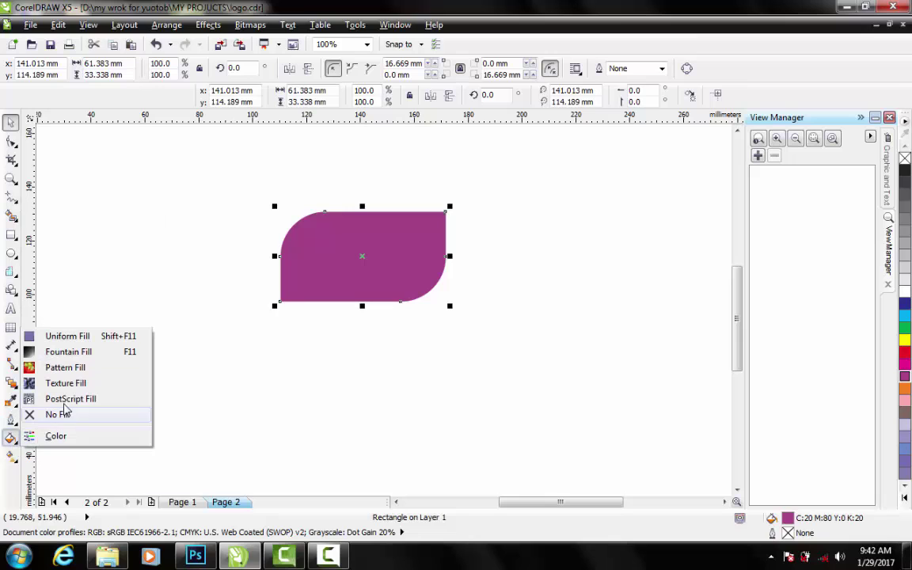
pyautogui.click(67, 353)
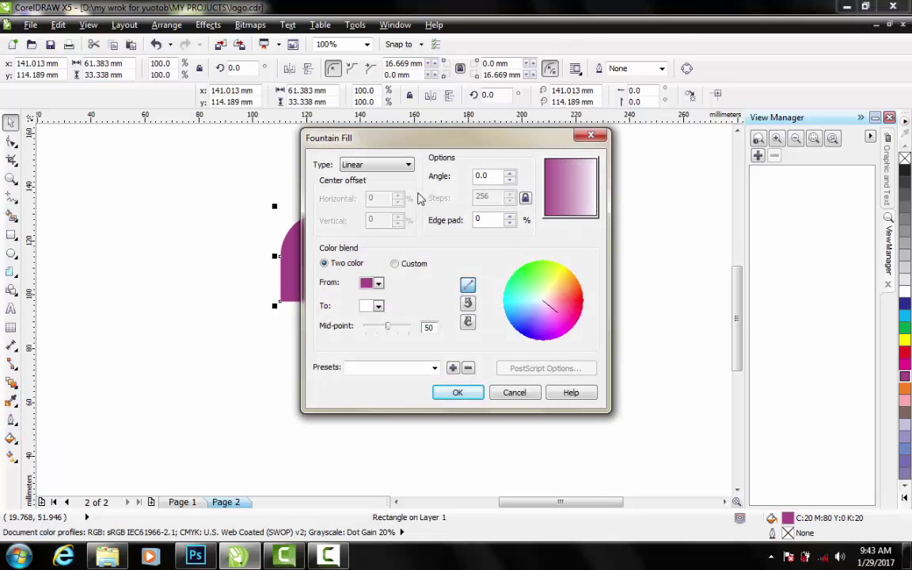
pyautogui.click(390, 165)
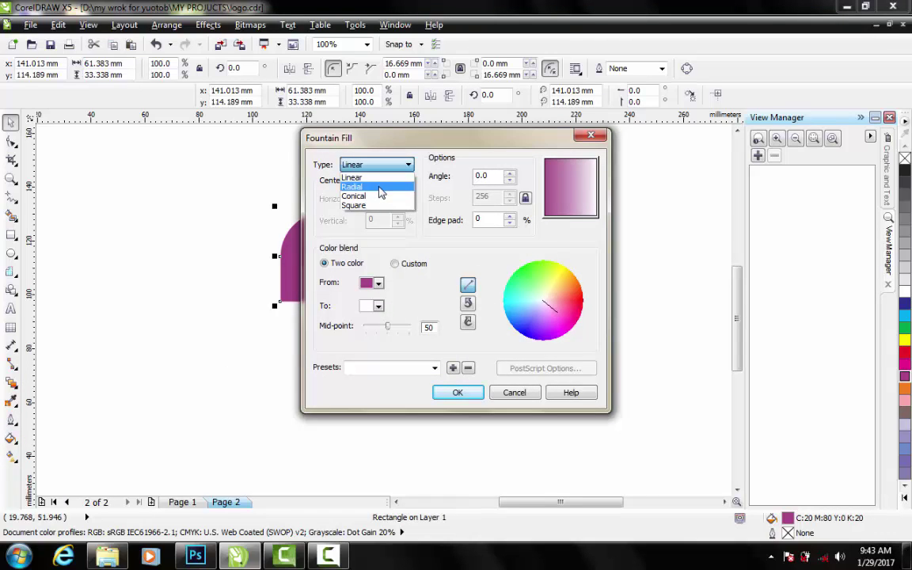
pyautogui.click(378, 185)
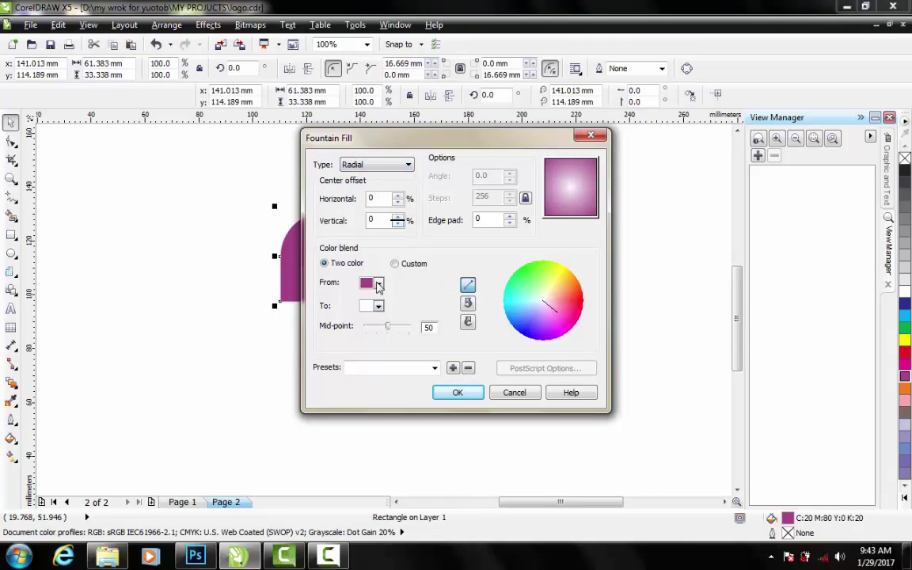
pyautogui.click(395, 264)
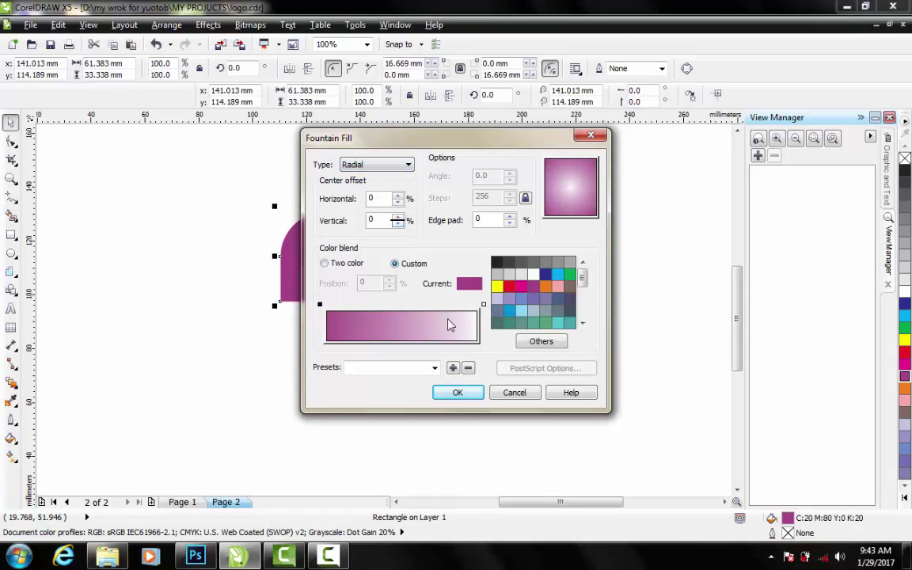
# Step: Set the gradient's end stop to a light pink-purple C20 M59 and apply it
pyautogui.click(483, 304)
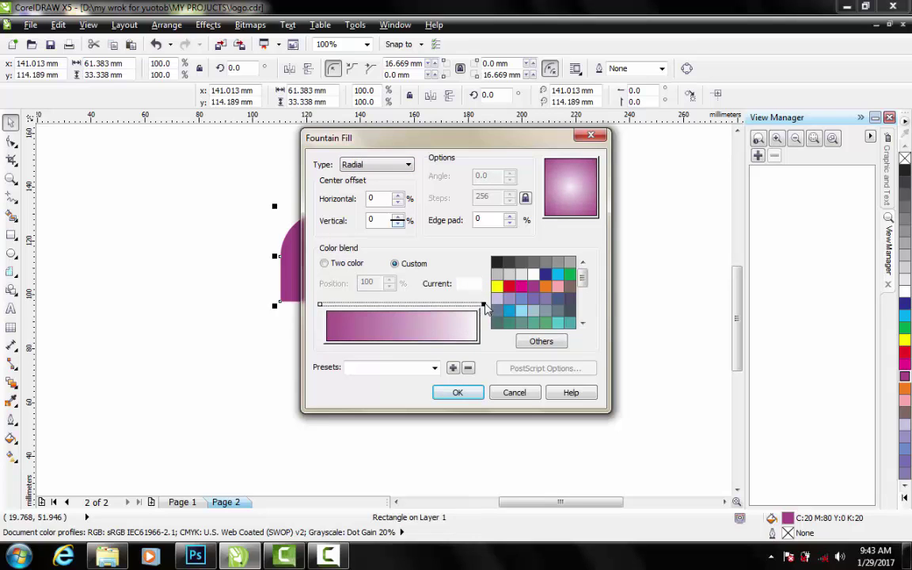
pyautogui.click(530, 346)
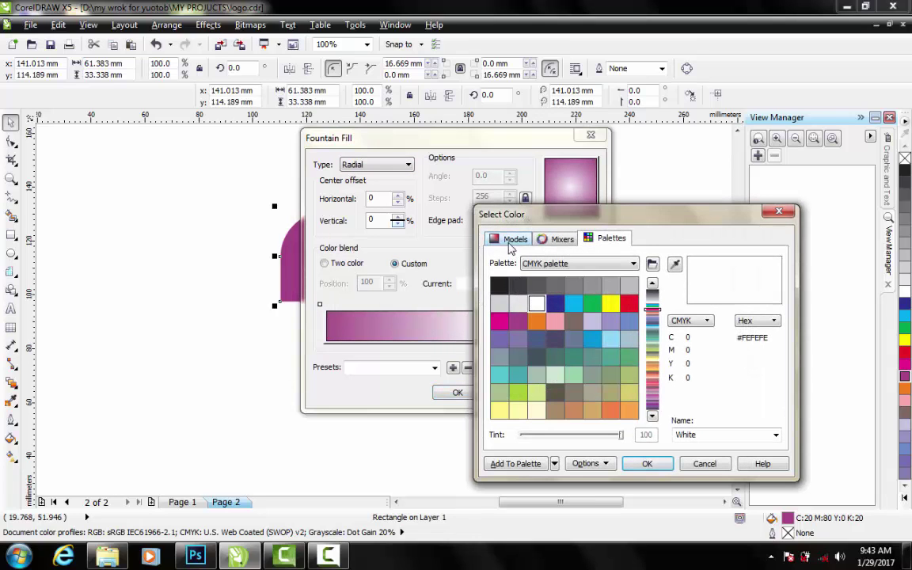
pyautogui.click(511, 242)
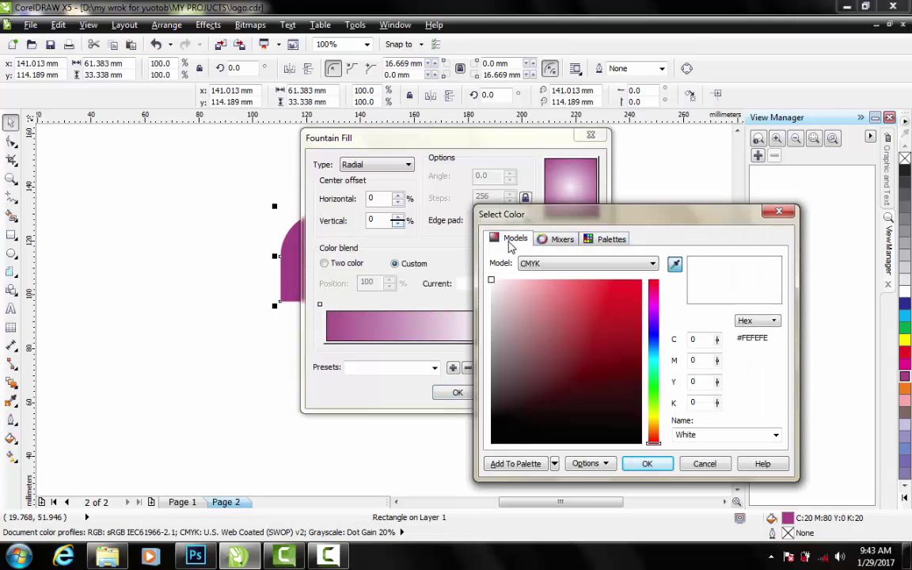
pyautogui.click(653, 305)
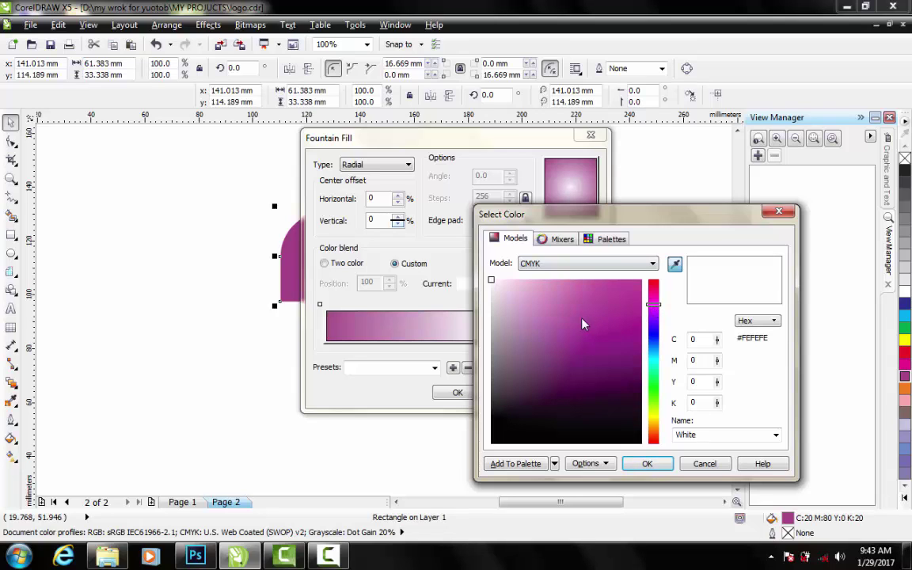
pyautogui.click(555, 312)
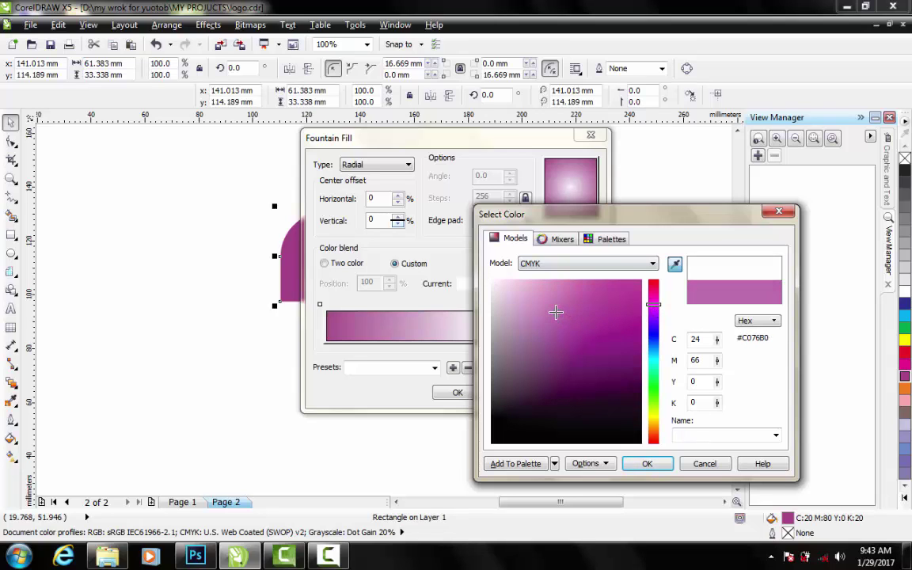
pyautogui.moveTo(555, 313); pyautogui.dragTo(549, 307)
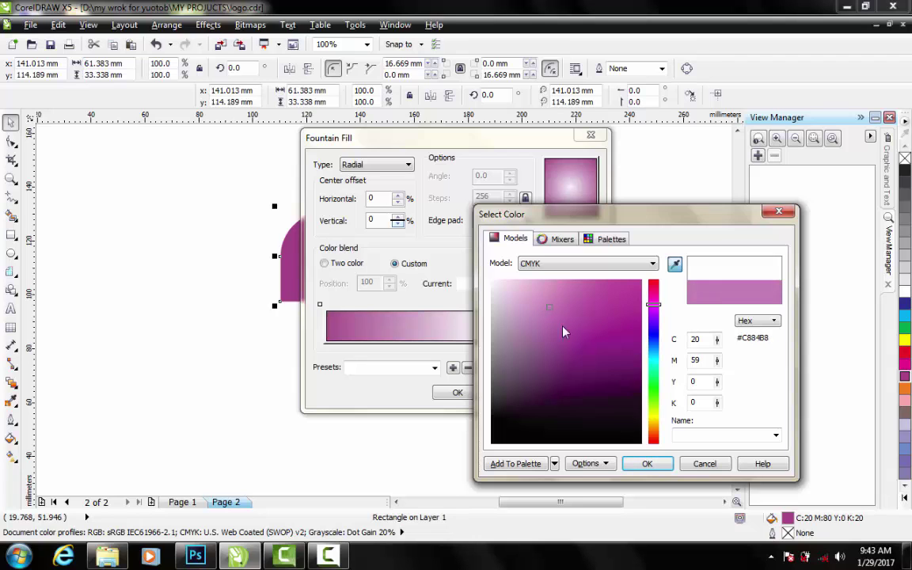
pyautogui.click(647, 463)
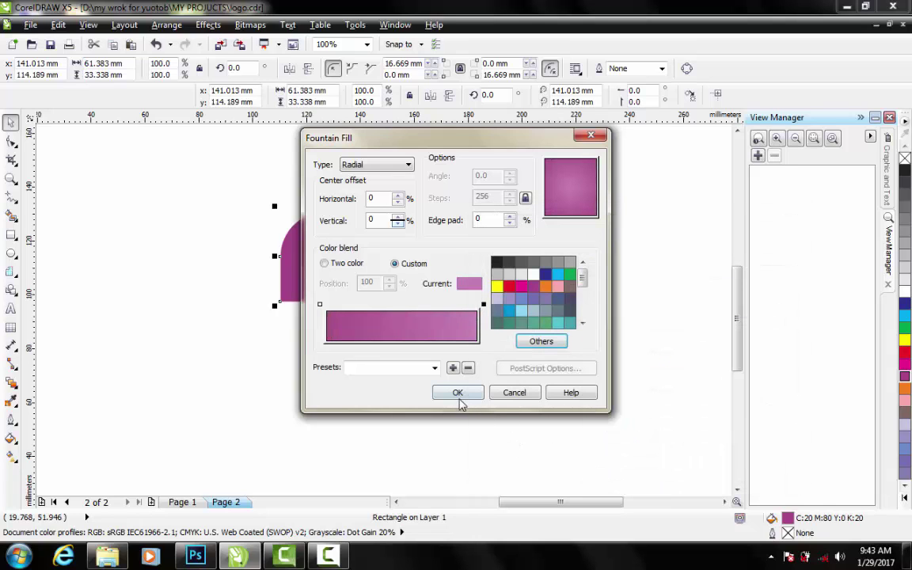
pyautogui.click(457, 393)
# Step: Draw a roughly 71 mm circle to the right of the purple shape
pyautogui.scroll(-2, 410, 334)
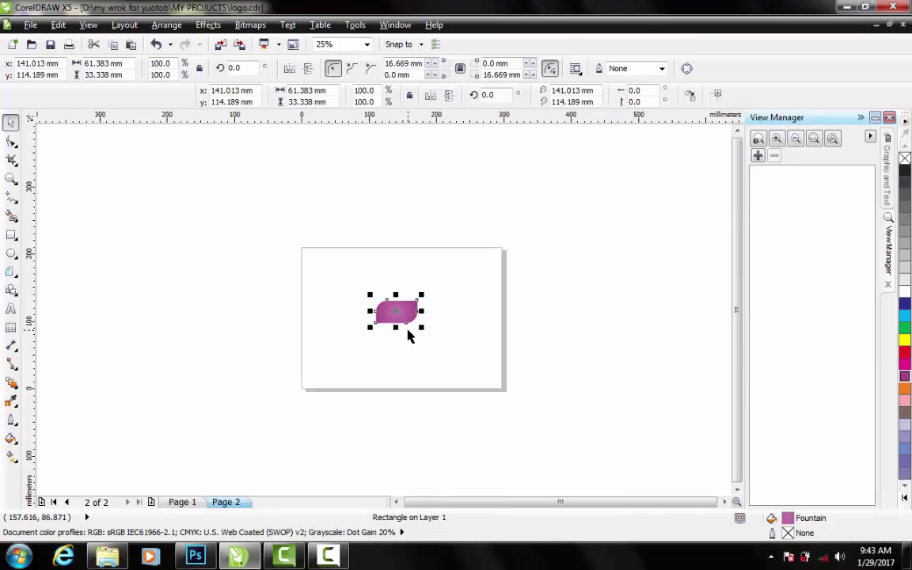
pyautogui.scroll(1, 409, 334)
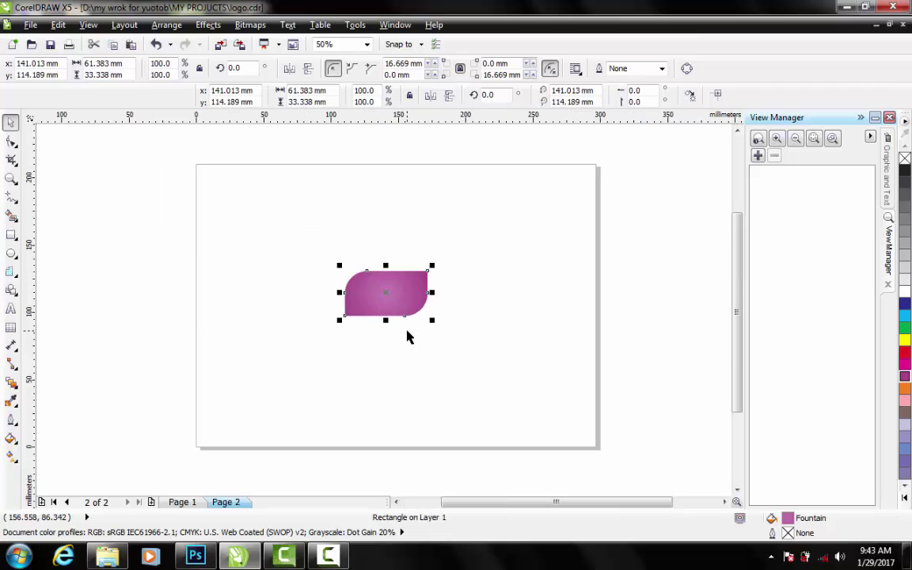
pyautogui.click(10, 253)
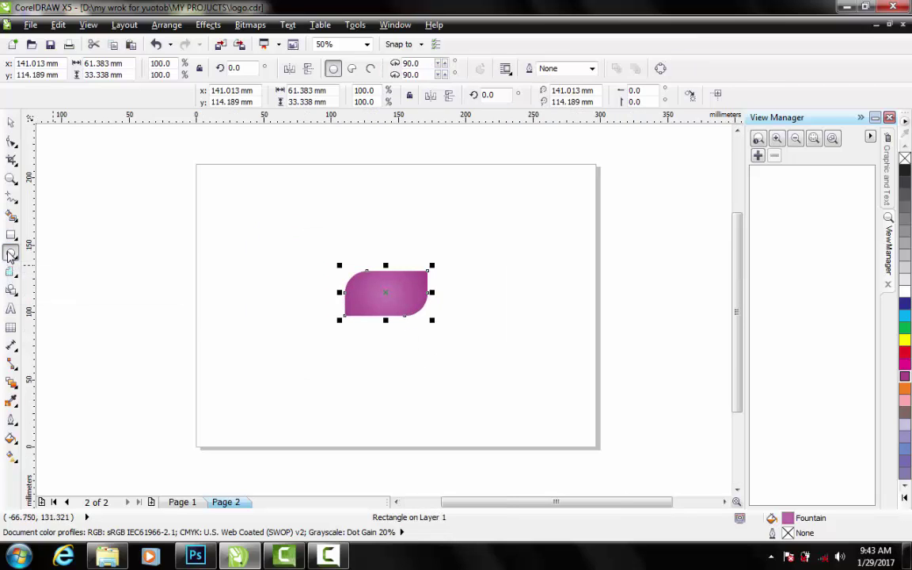
pyautogui.moveTo(503, 312); pyautogui.dragTo(582, 374)
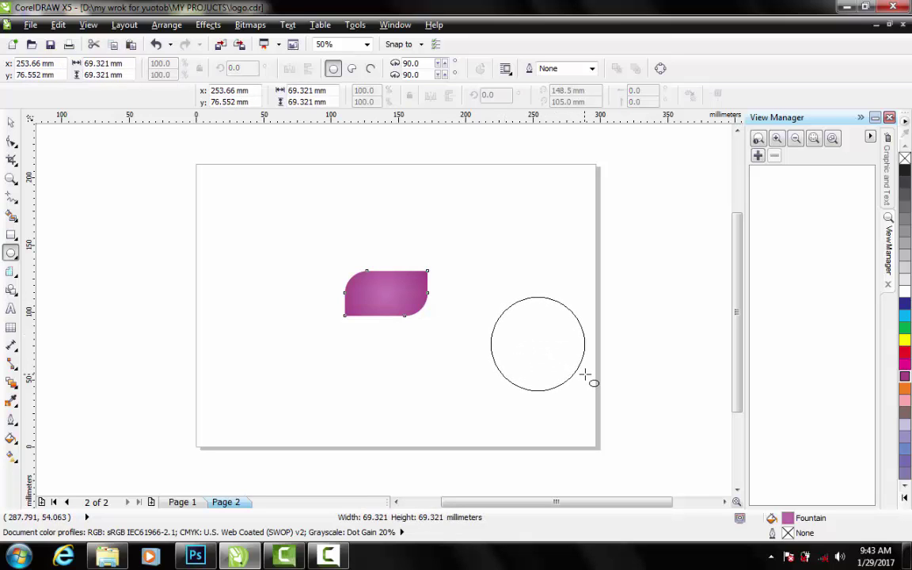
pyautogui.moveTo(581, 375); pyautogui.dragTo(591, 378)
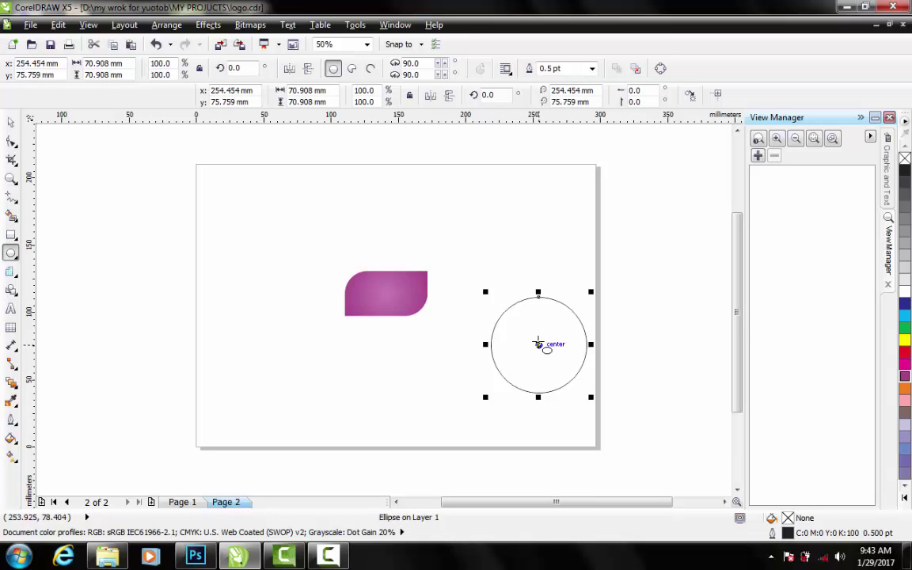
# Step: Move the circle up-left, drop a copy slightly below it, and select both circles
pyautogui.click(11, 122)
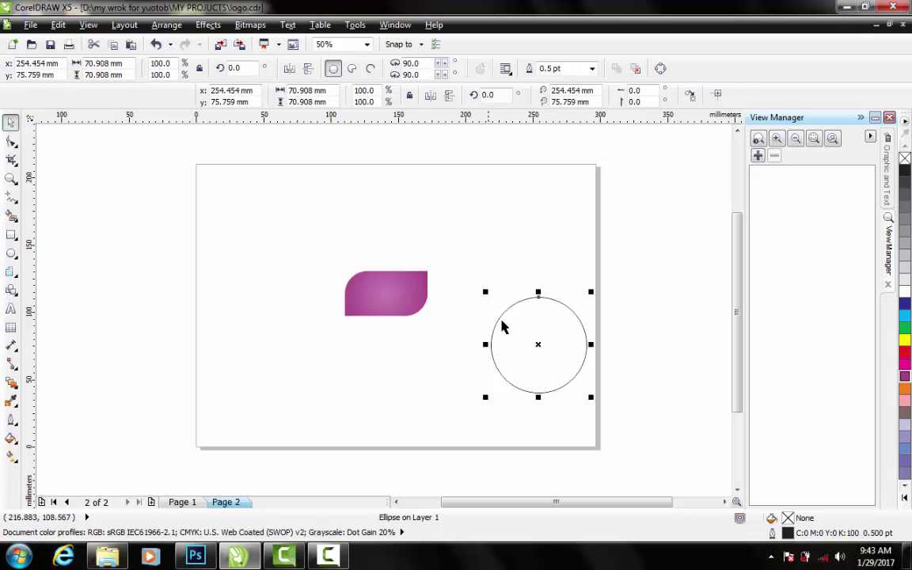
pyautogui.moveTo(527, 326); pyautogui.dragTo(487, 275)
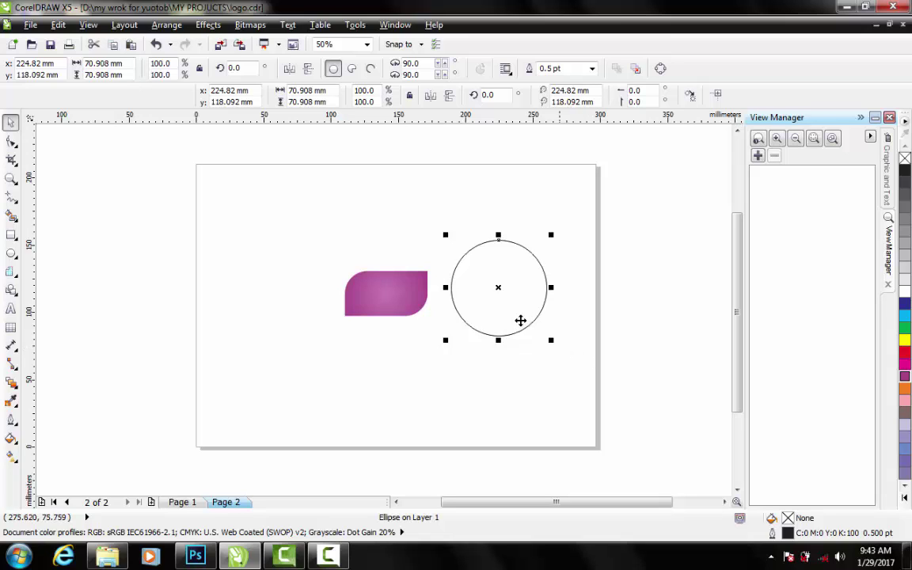
pyautogui.moveTo(498, 287); pyautogui.dragTo(499, 303)
pyautogui.click(497, 288)
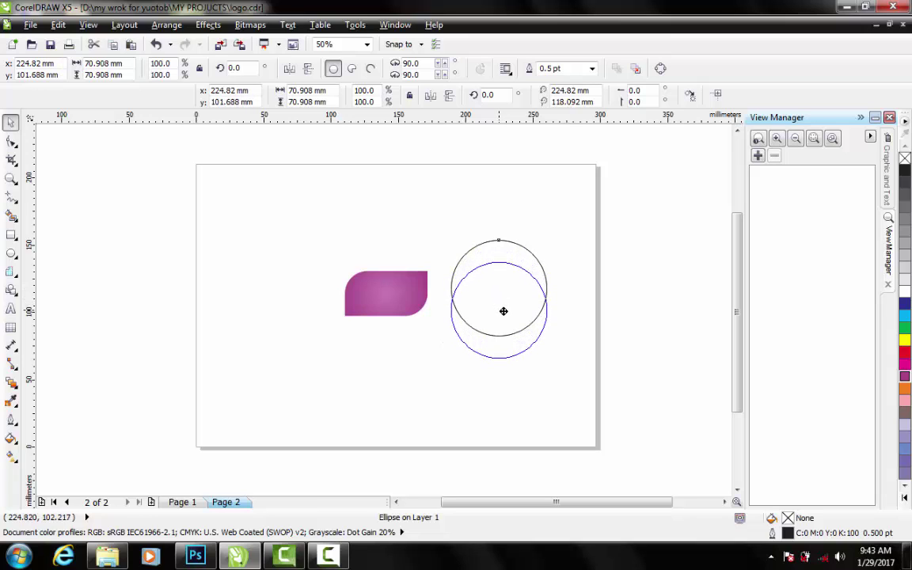
pyautogui.moveTo(498, 303); pyautogui.dragTo(506, 315)
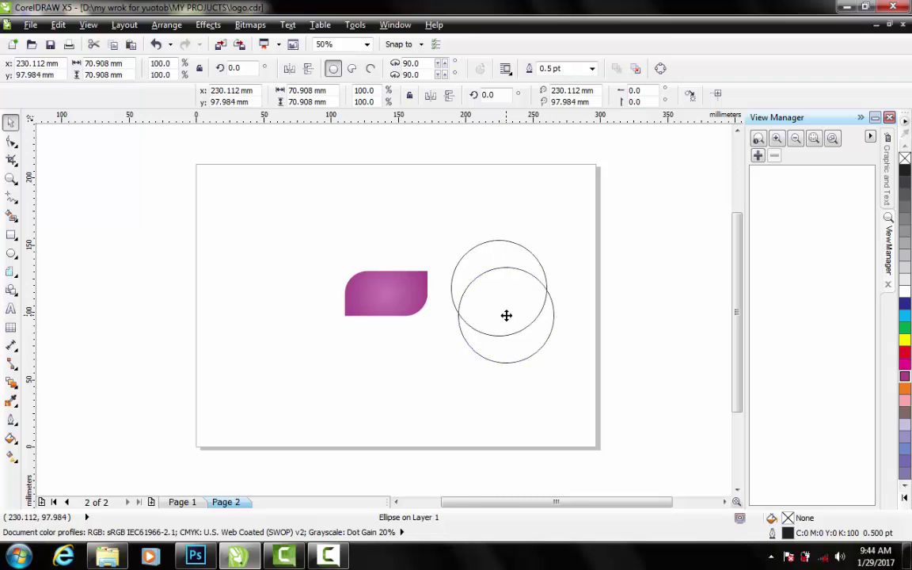
pyautogui.hotkey('ctrl', 'z')
pyautogui.moveTo(498, 290); pyautogui.dragTo(498, 314)
pyautogui.moveTo(441, 224); pyautogui.dragTo(557, 378)
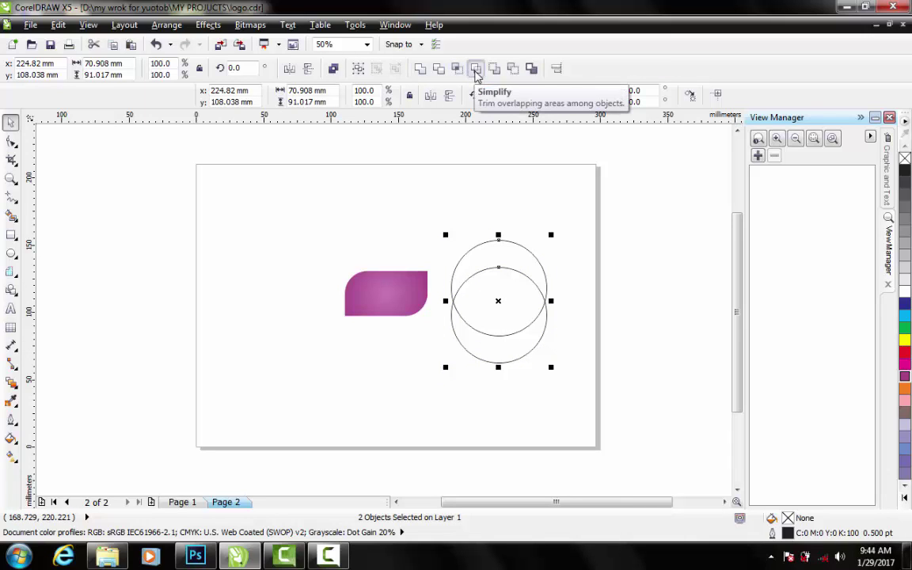
# Step: Simplify the overlapping circles into a crescent and delete the leftover lower circle
pyautogui.click(476, 73)
pyautogui.click(633, 316)
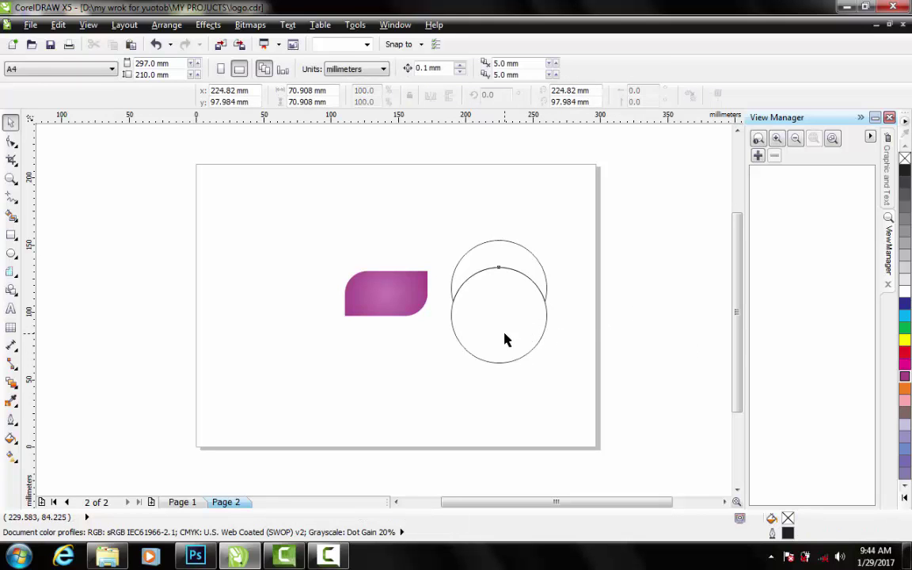
pyautogui.moveTo(496, 305); pyautogui.dragTo(635, 362)
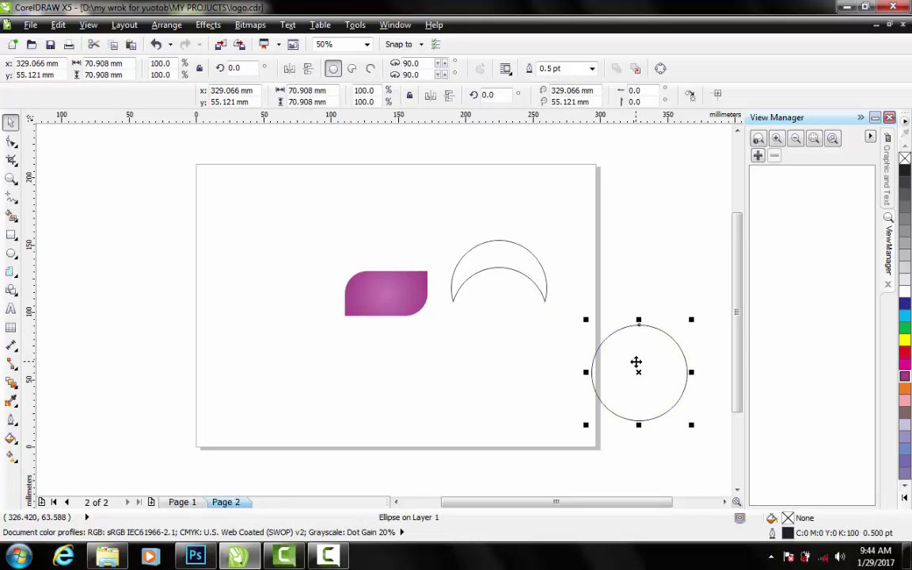
pyautogui.press('Delete')
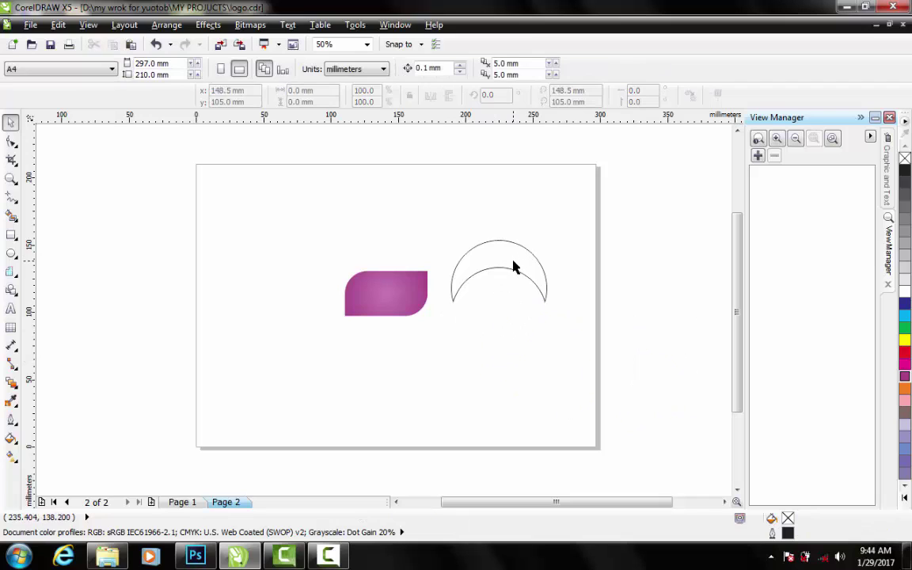
# Step: Fill the crescent with cyan and set its outline width to None
pyautogui.click(520, 261)
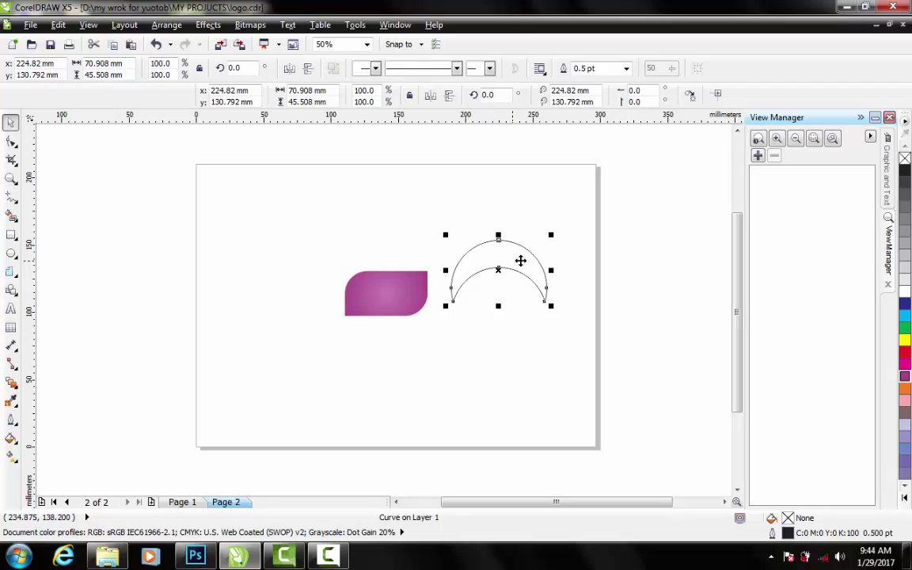
pyautogui.click(904, 315)
pyautogui.scroll(2, 549, 289)
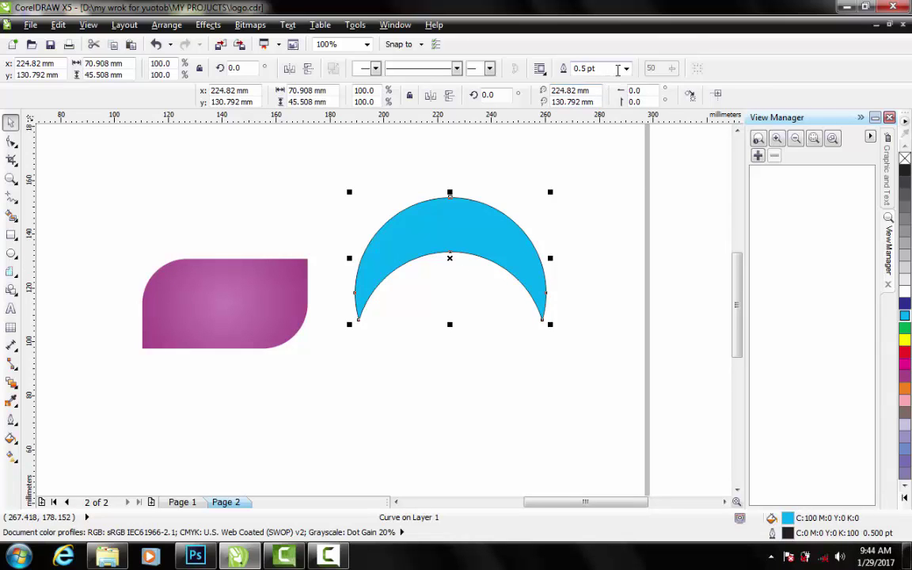
pyautogui.click(625, 68)
pyautogui.click(615, 82)
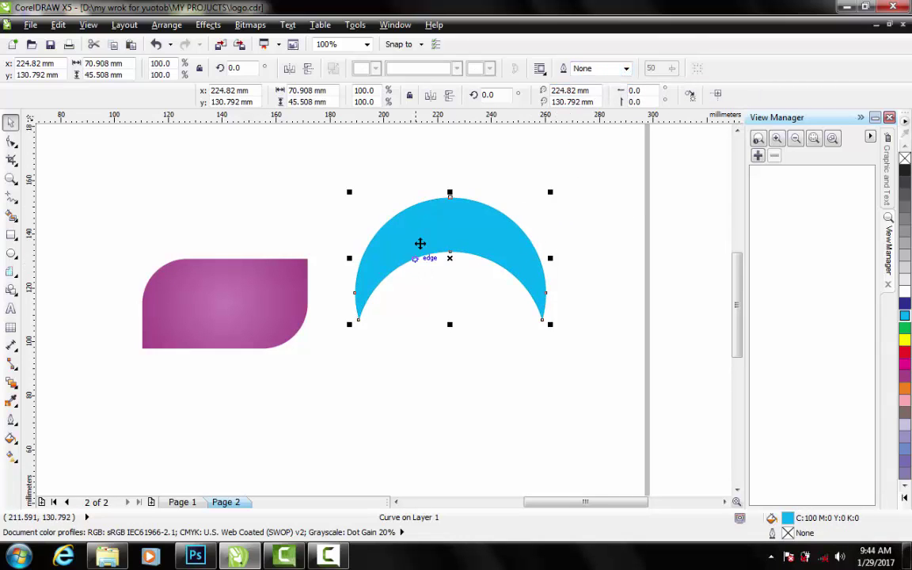
# Step: Place the crescent above the purple shape with its right tip on the shape's corner
pyautogui.moveTo(443, 232)
pyautogui.mouseDown()
pyautogui.moveTo(292, 224)
pyautogui.moveTo(209, 172)
pyautogui.mouseUp()
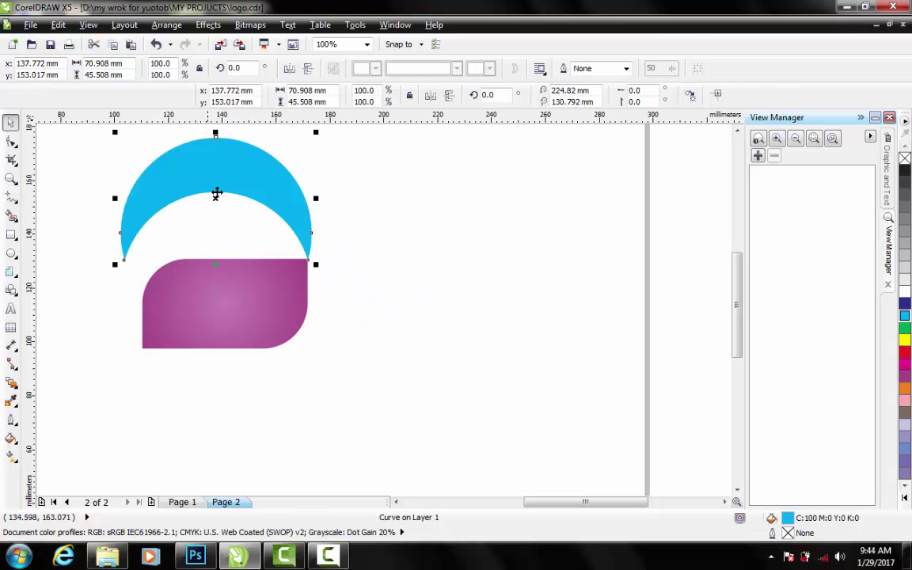
pyautogui.scroll(2, 290, 271)
pyautogui.scroll(1, 290, 273)
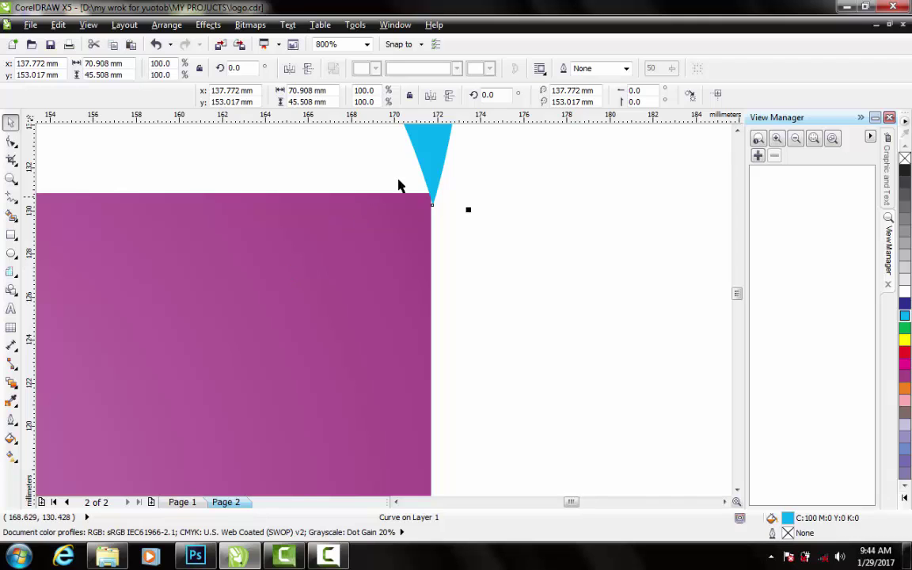
pyautogui.moveTo(431, 163); pyautogui.dragTo(423, 162)
pyautogui.scroll(-2, 425, 166)
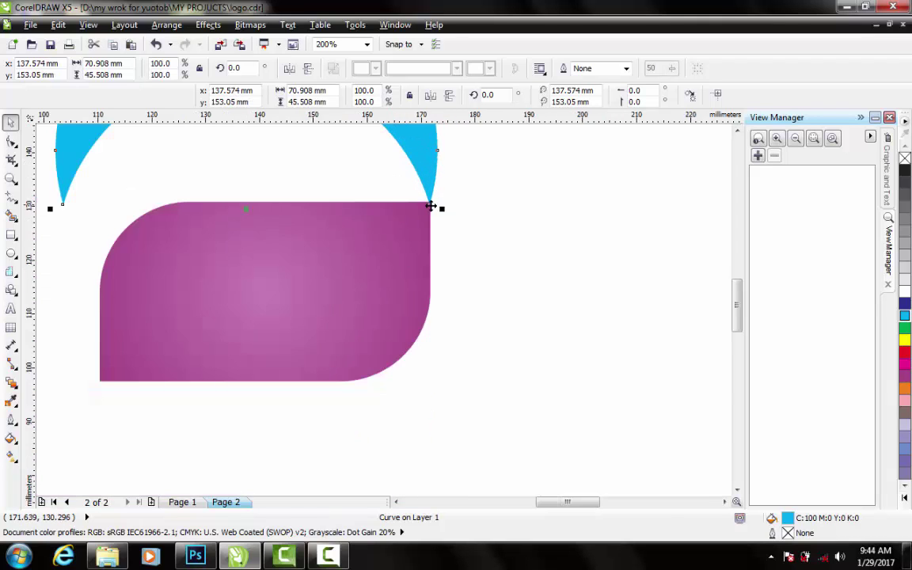
pyautogui.scroll(-2, 432, 198)
pyautogui.scroll(1, 421, 174)
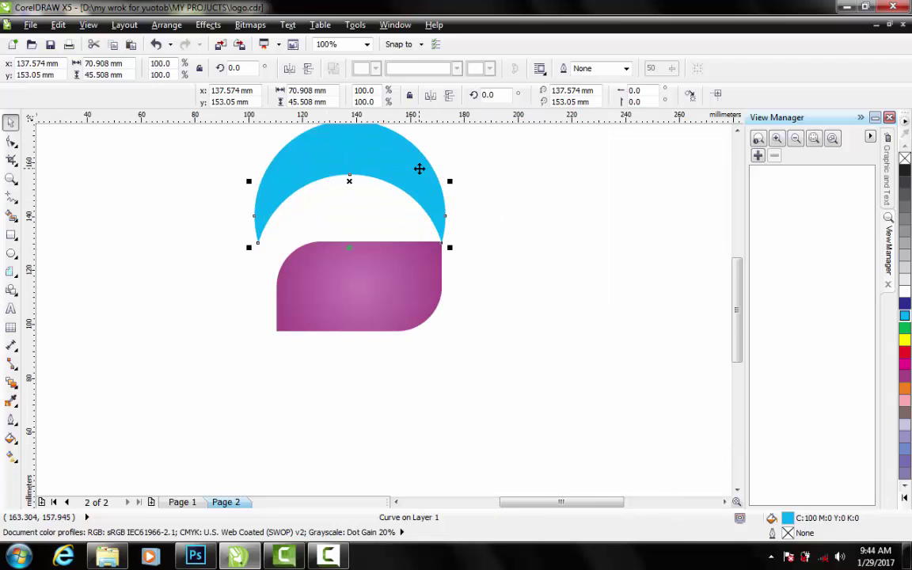
pyautogui.scroll(-1, 419, 168)
pyautogui.click(396, 164)
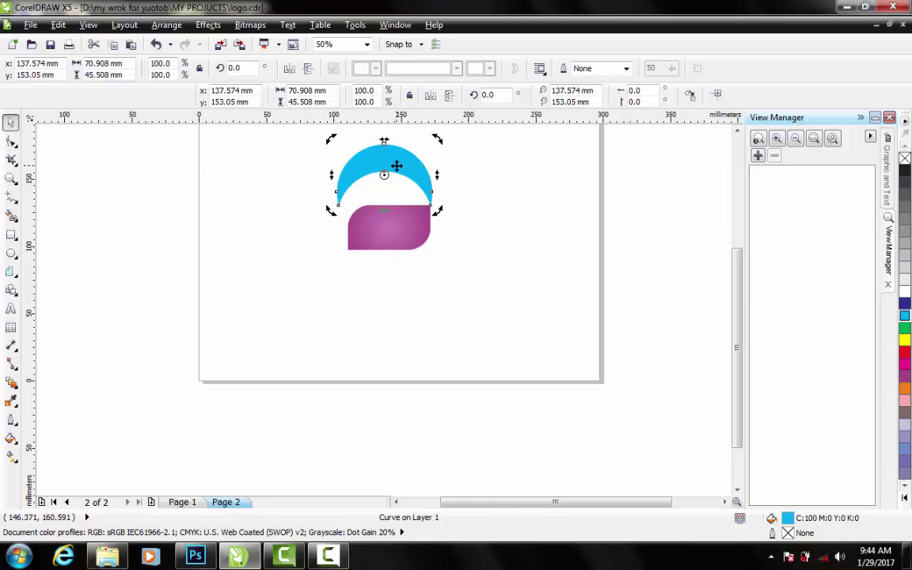
pyautogui.scroll(1, 397, 165)
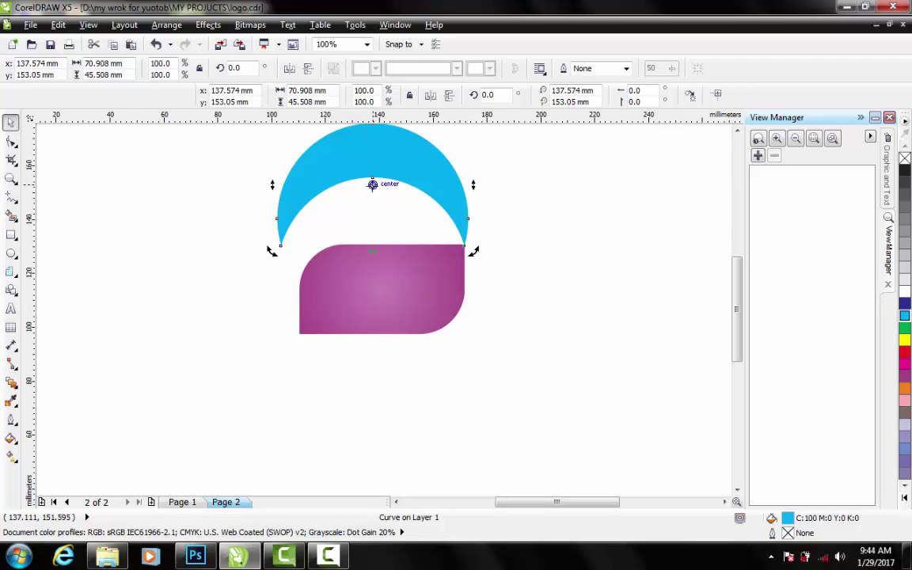
# Step: Rotate the crescent 28.8° around its lower-right tip so it reaches the leaf's bottom-left corner
pyautogui.moveTo(372, 184); pyautogui.dragTo(463, 247)
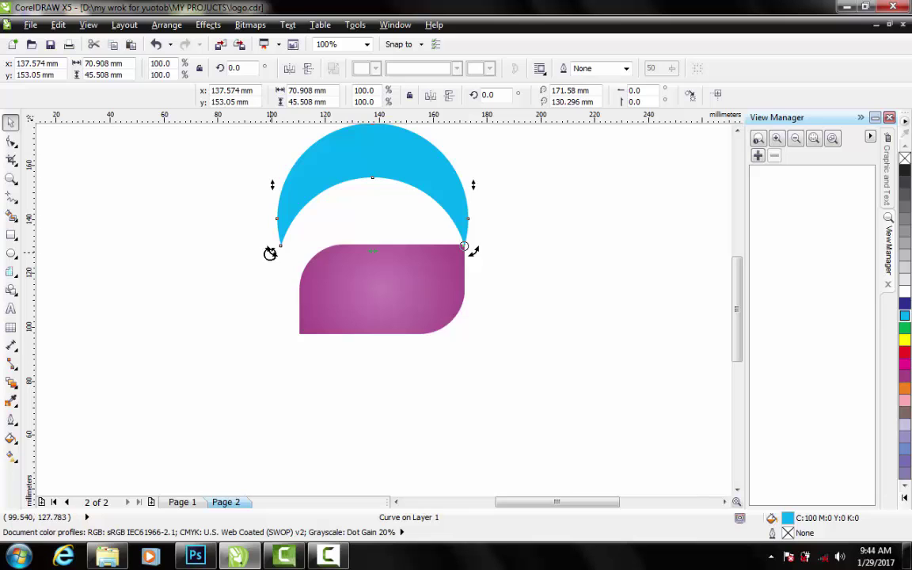
pyautogui.moveTo(270, 252); pyautogui.dragTo(286, 349)
pyautogui.scroll(5, 291, 350)
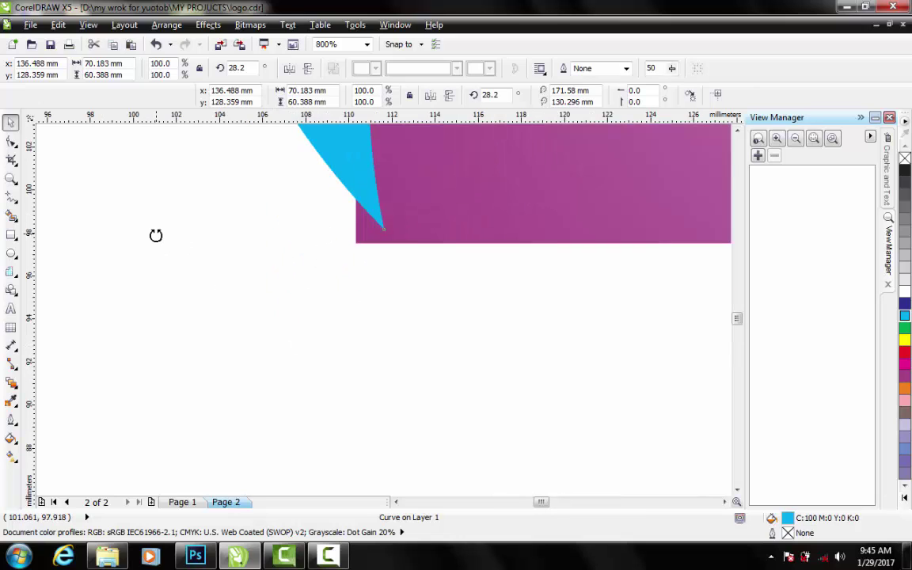
pyautogui.moveTo(155, 235); pyautogui.dragTo(160, 254)
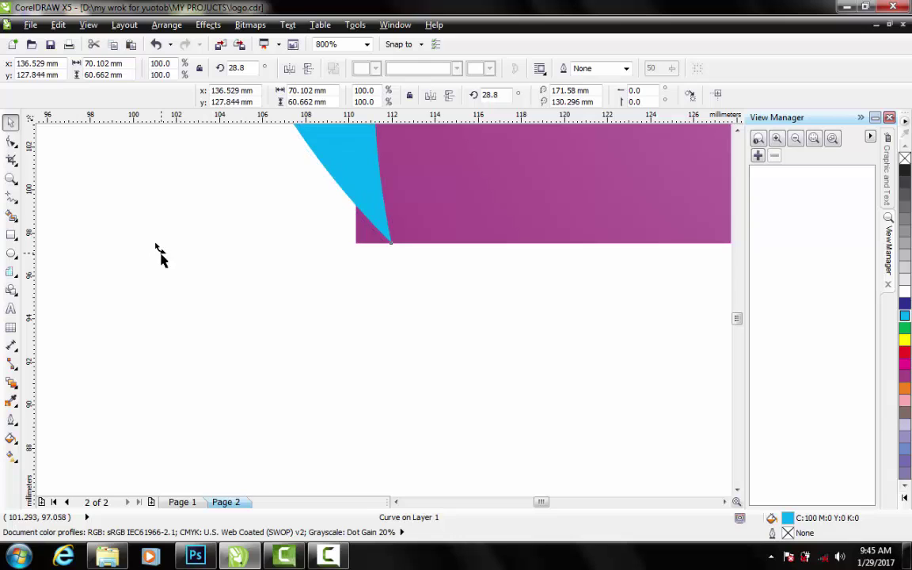
pyautogui.scroll(-2, 159, 255)
pyautogui.scroll(-1, 158, 254)
pyautogui.scroll(-1, 224, 265)
pyautogui.scroll(-1, 271, 273)
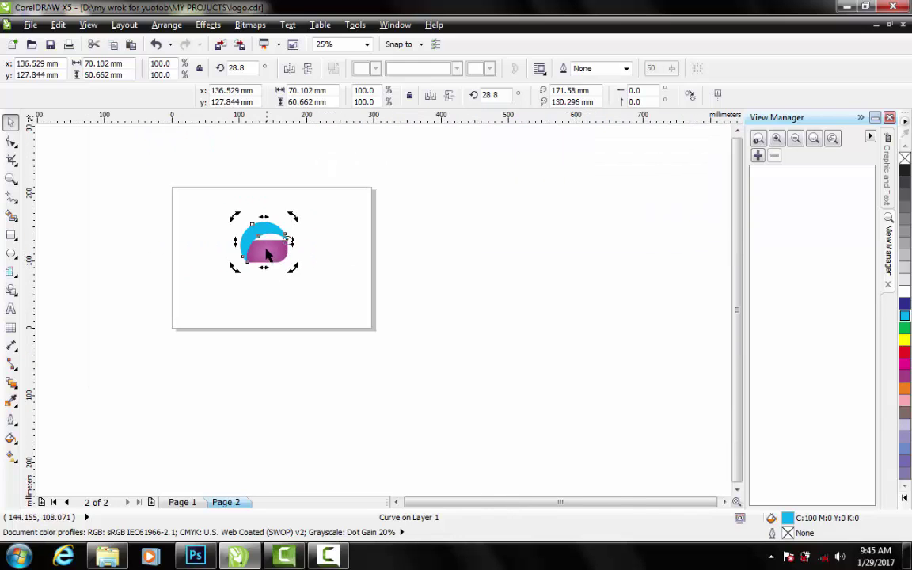
pyautogui.scroll(1, 265, 253)
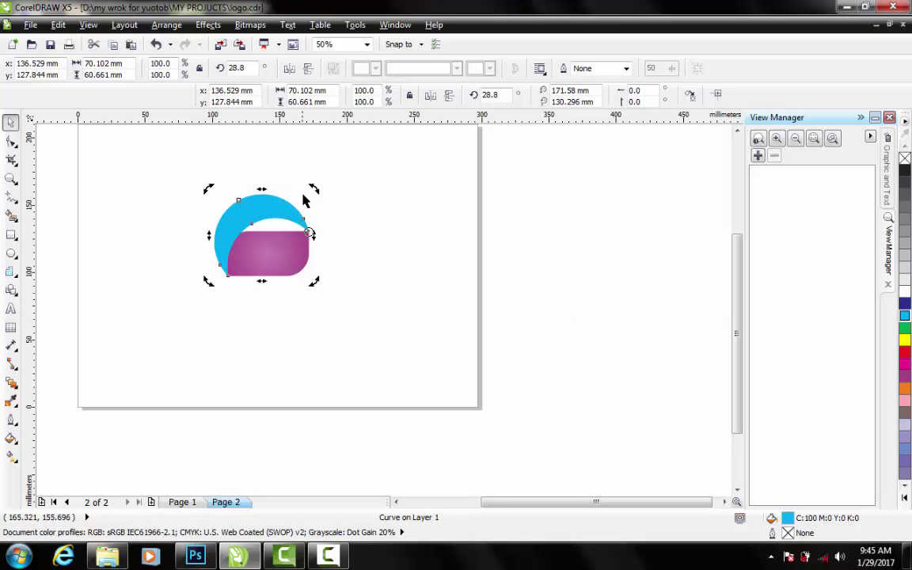
# Step: Drop three rotated crescent copies fanning clockwise around the corner, the last at 259.9°
pyautogui.moveTo(314, 189); pyautogui.dragTo(351, 203)
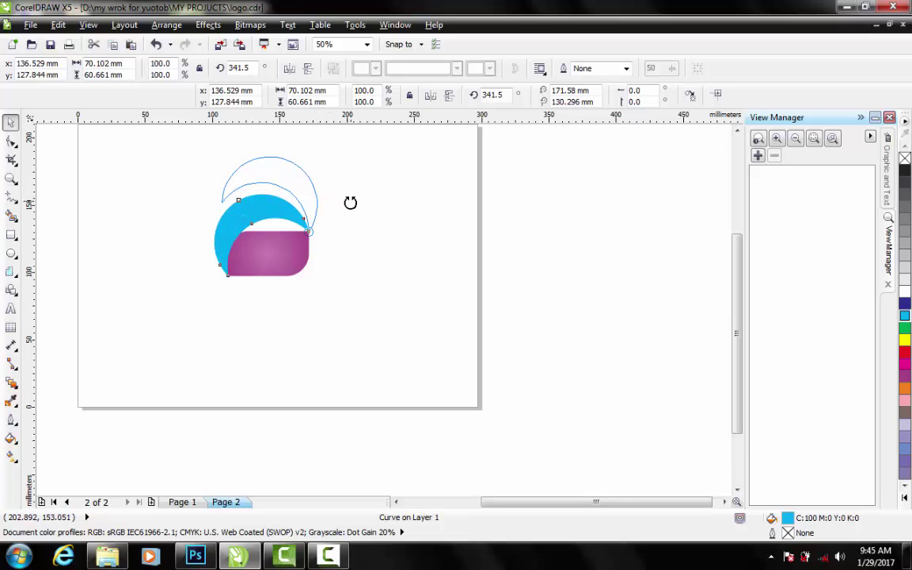
pyautogui.moveTo(350, 203); pyautogui.dragTo(348, 203)
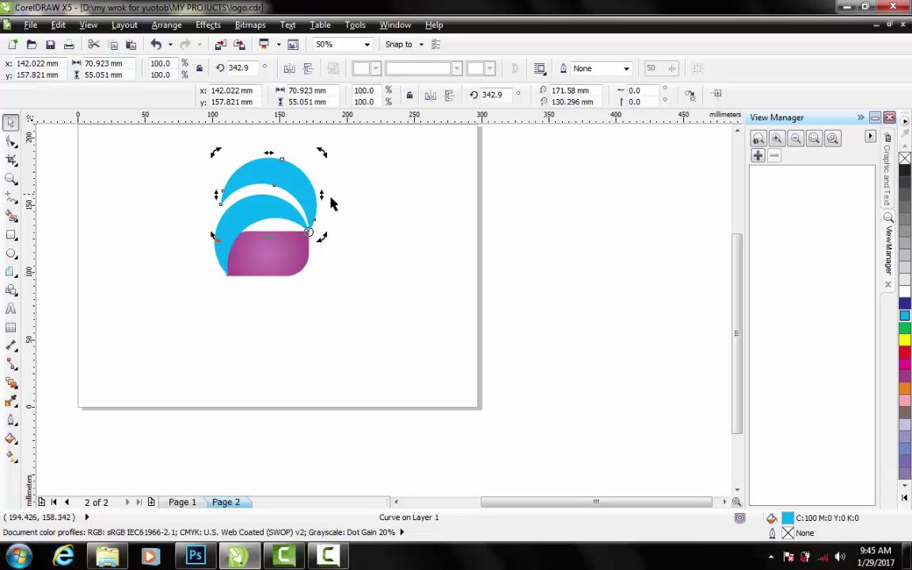
pyautogui.moveTo(318, 154); pyautogui.dragTo(368, 186)
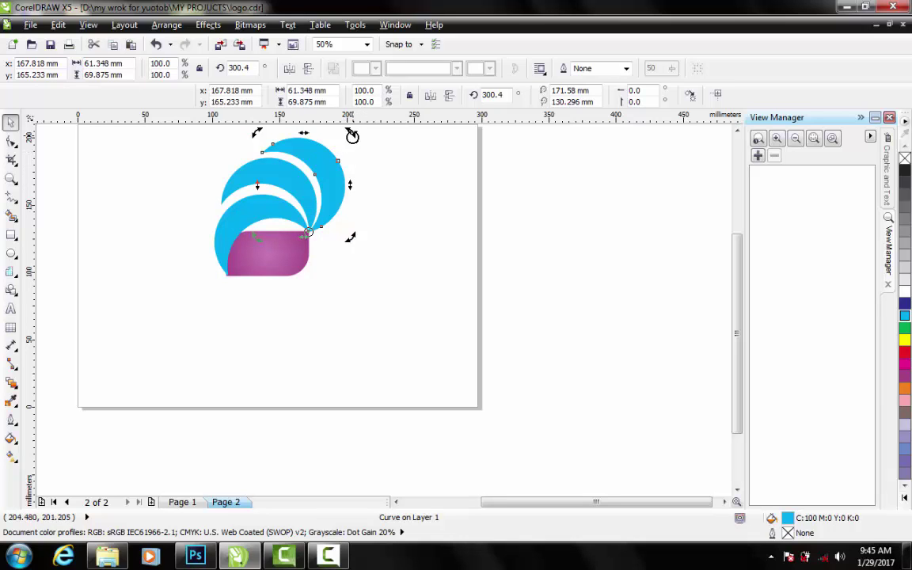
pyautogui.moveTo(352, 136); pyautogui.dragTo(398, 188)
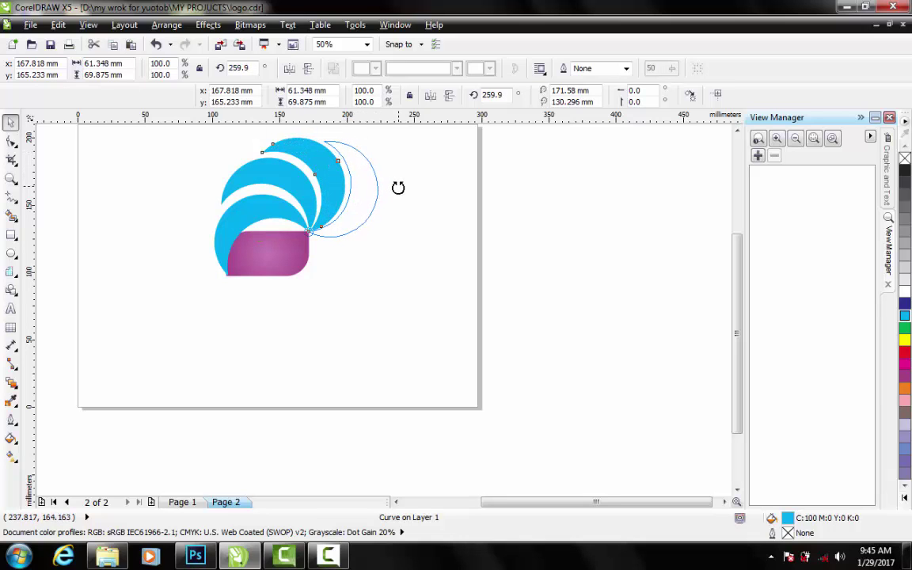
pyautogui.moveTo(399, 187); pyautogui.dragTo(400, 188)
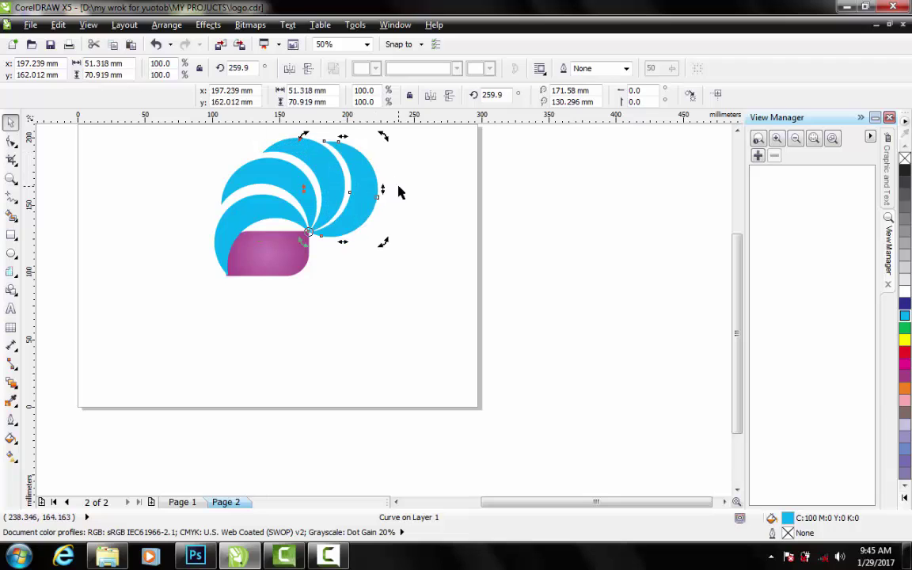
pyautogui.scroll(-3, 339, 277)
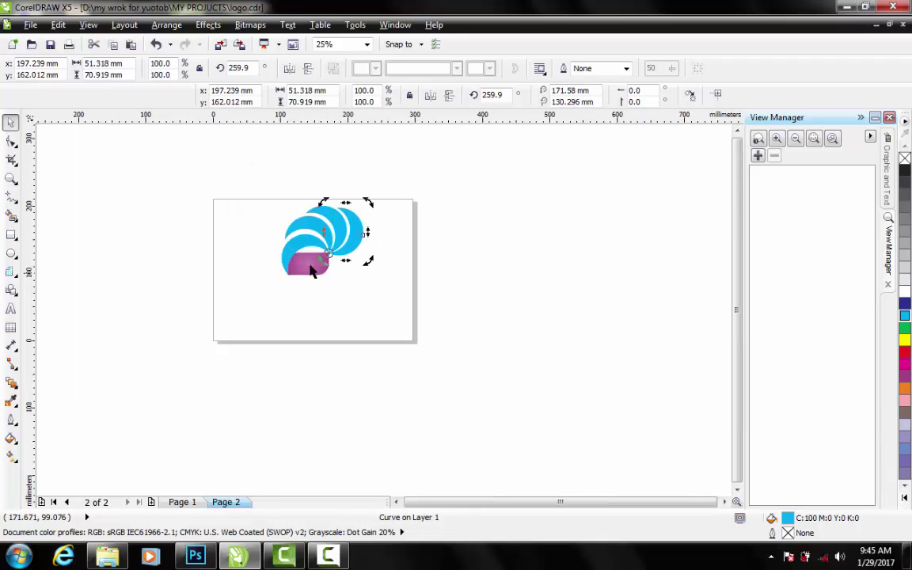
# Step: Convert the purple rounded rectangle to curves with the Shape tool's Convert To Curves
pyautogui.scroll(3, 287, 262)
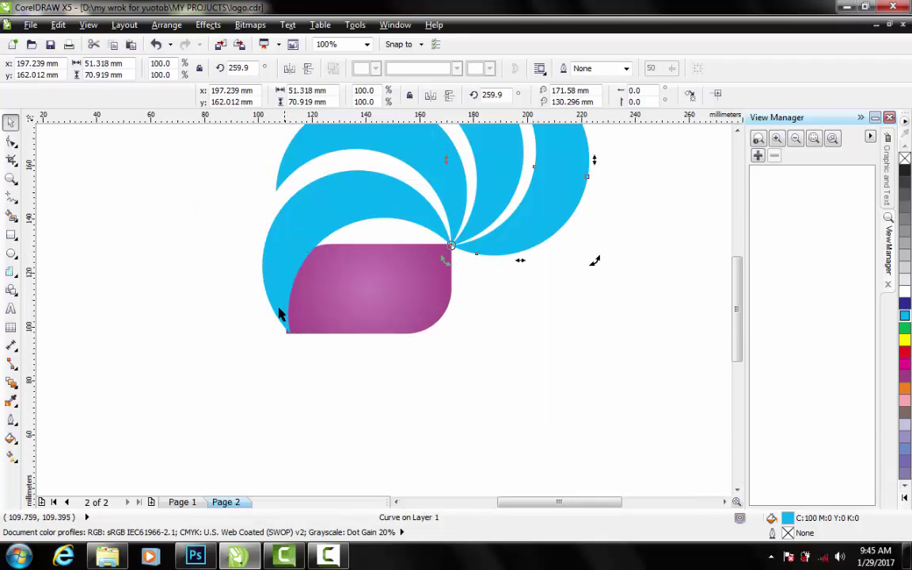
pyautogui.scroll(2, 291, 334)
pyautogui.scroll(1, 291, 334)
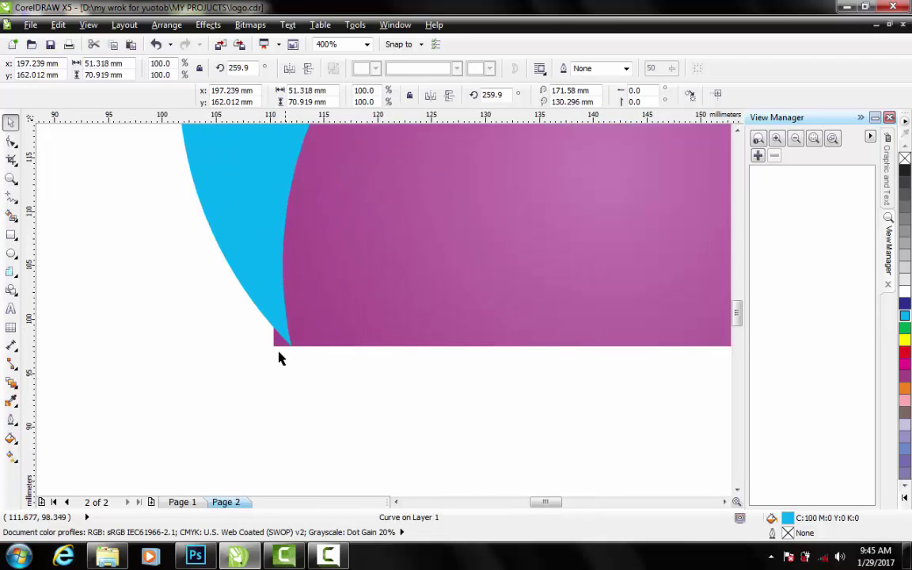
pyautogui.scroll(1, 277, 352)
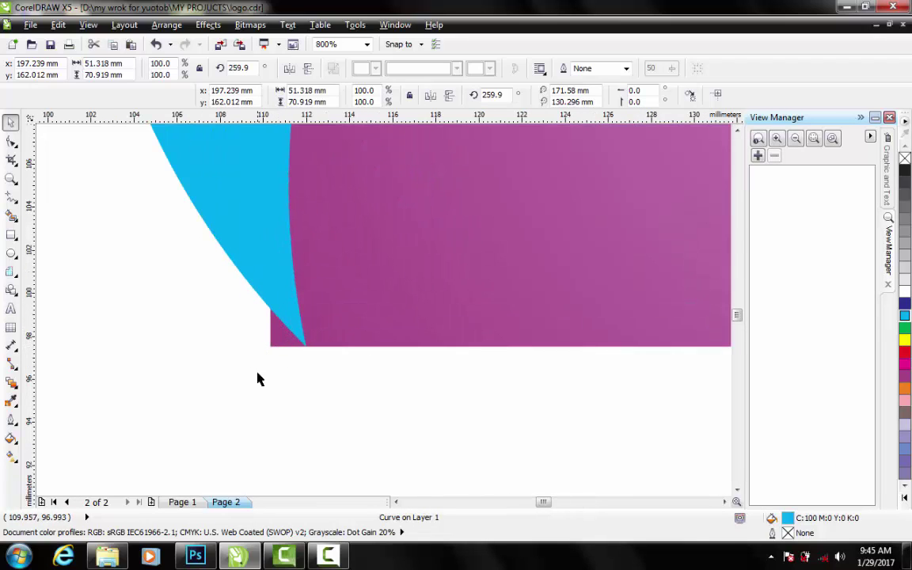
pyautogui.scroll(1, 300, 346)
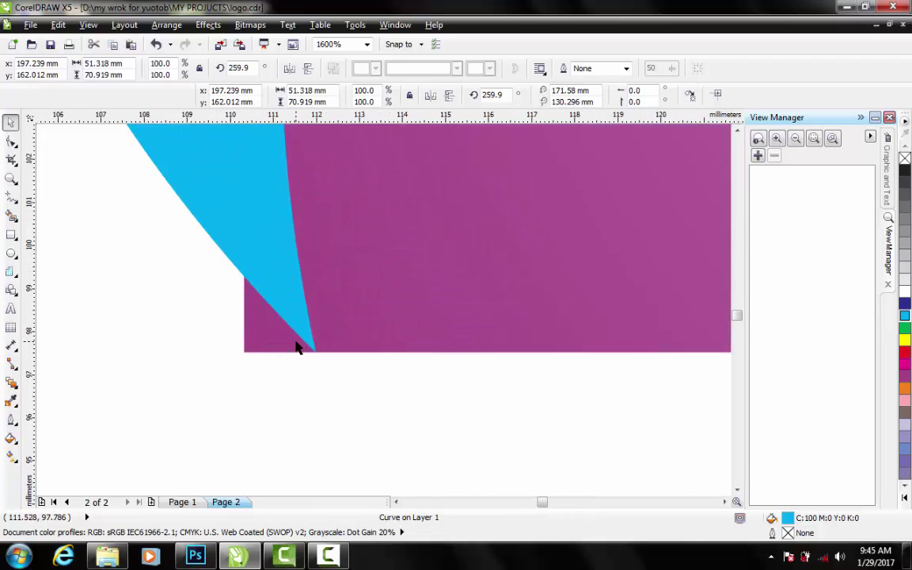
pyautogui.click(383, 295)
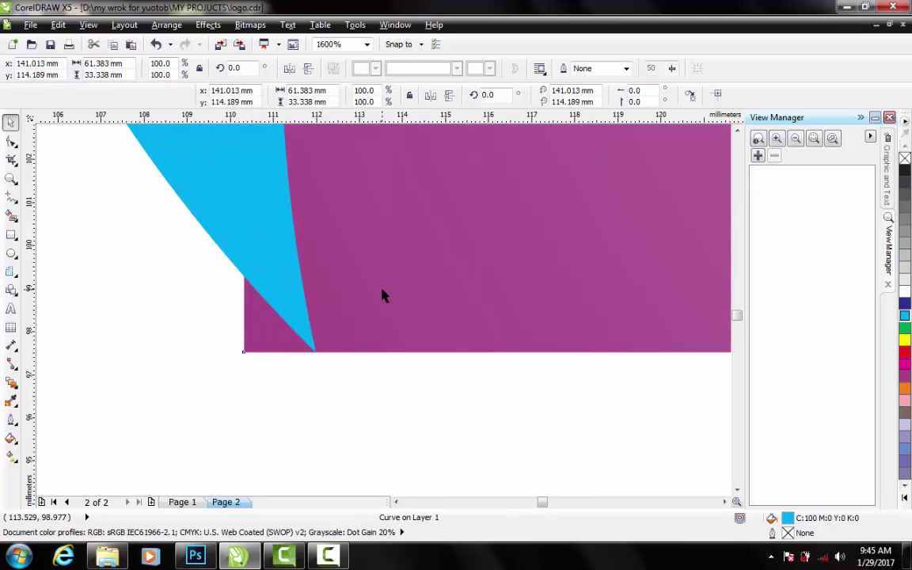
pyautogui.click(14, 142)
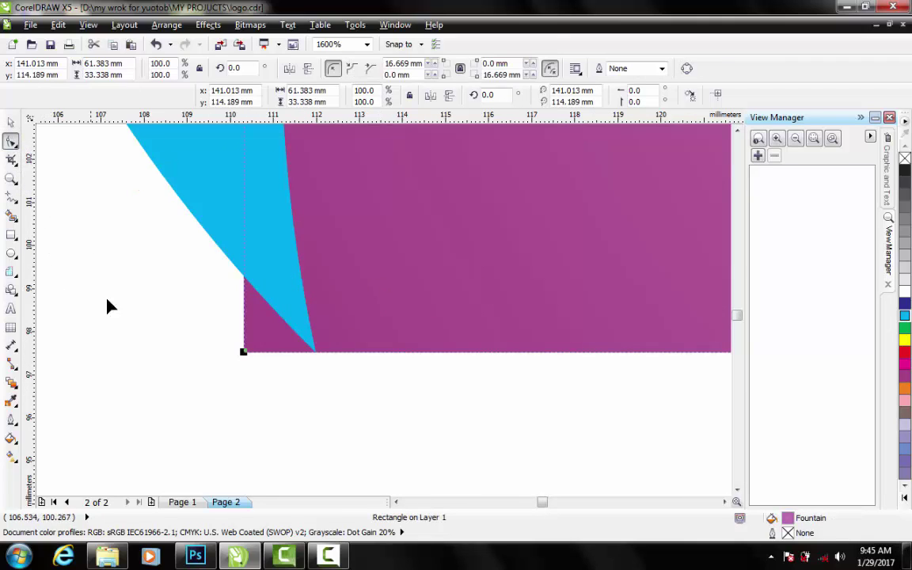
pyautogui.rightClick(340, 301)
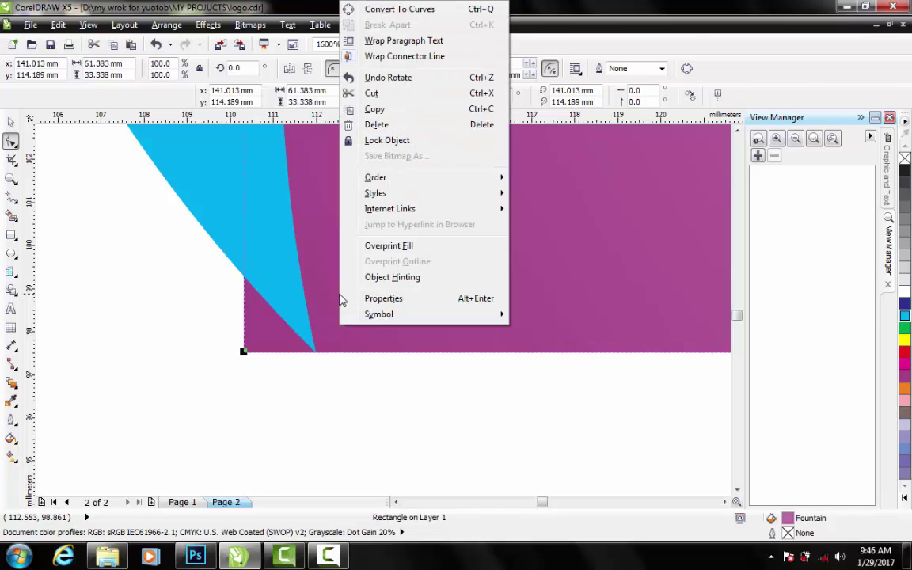
pyautogui.click(374, 15)
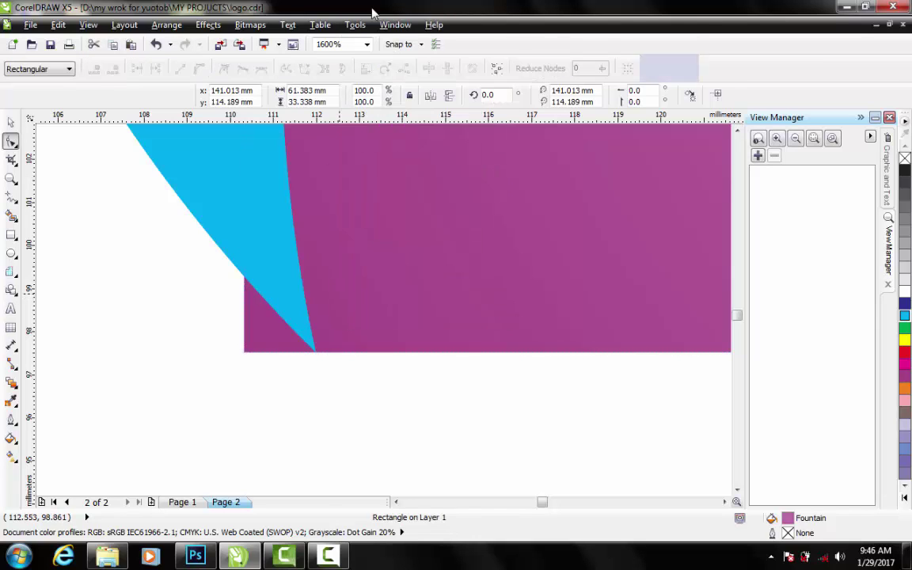
# Step: Add a node where the crescent crosses the left edge and delete the bottom-left corner node
pyautogui.click(315, 353)
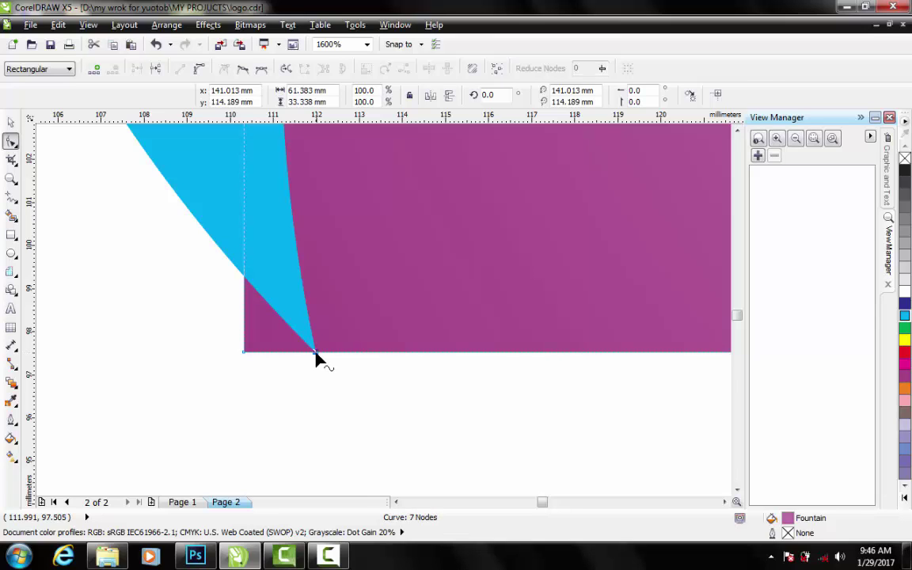
pyautogui.doubleClick(245, 276)
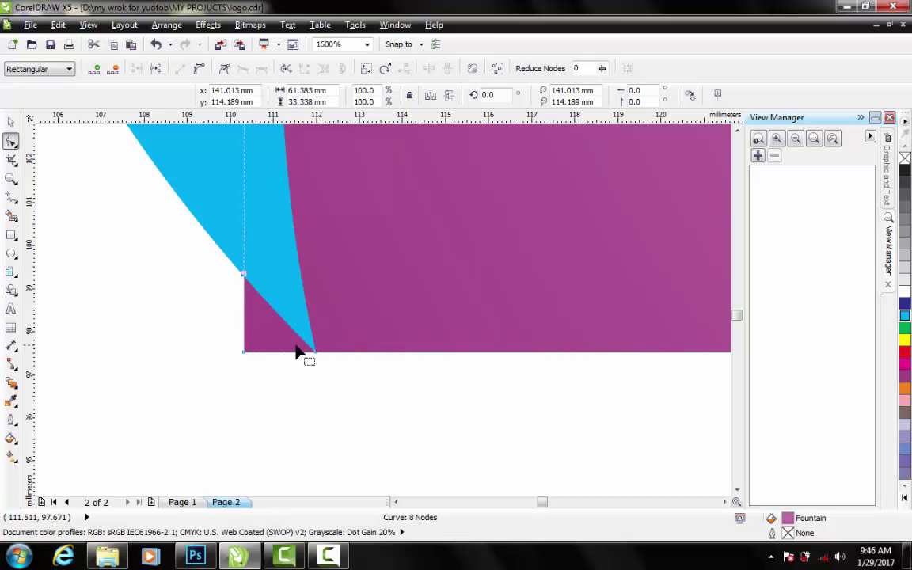
pyautogui.doubleClick(244, 354)
pyautogui.scroll(-2, 255, 368)
pyautogui.scroll(-2, 255, 370)
pyautogui.scroll(-1, 255, 365)
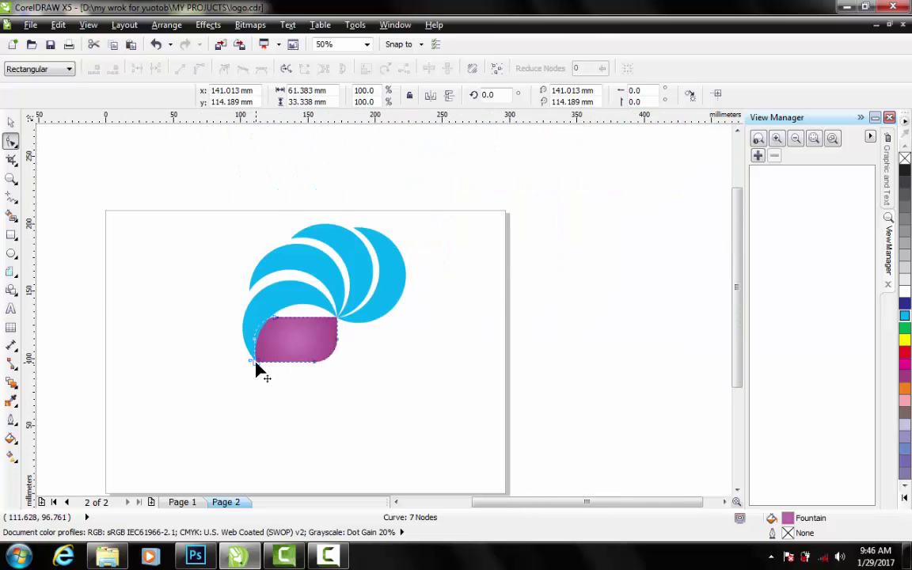
pyautogui.scroll(3, 257, 366)
pyautogui.scroll(-1, 256, 366)
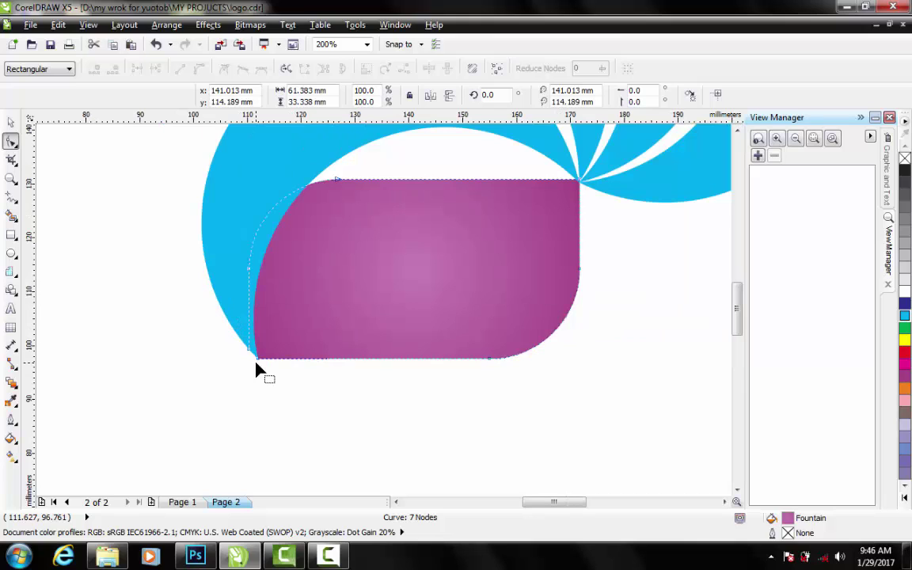
pyautogui.scroll(-1, 257, 369)
pyautogui.scroll(-1, 257, 369)
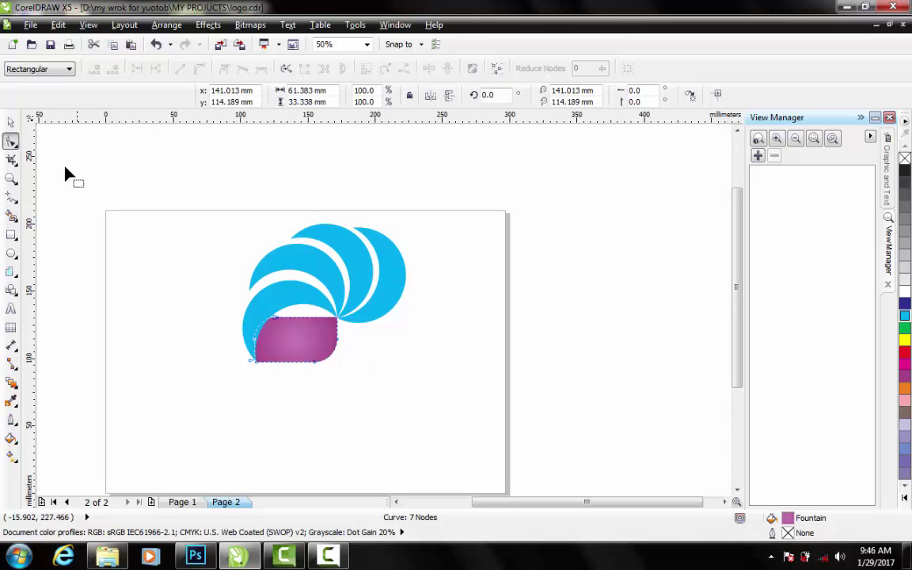
# Step: Move all five logo objects together to x 144.001 mm, y 121.531 mm, then deselect
pyautogui.click(12, 122)
pyautogui.moveTo(158, 196); pyautogui.dragTo(457, 435)
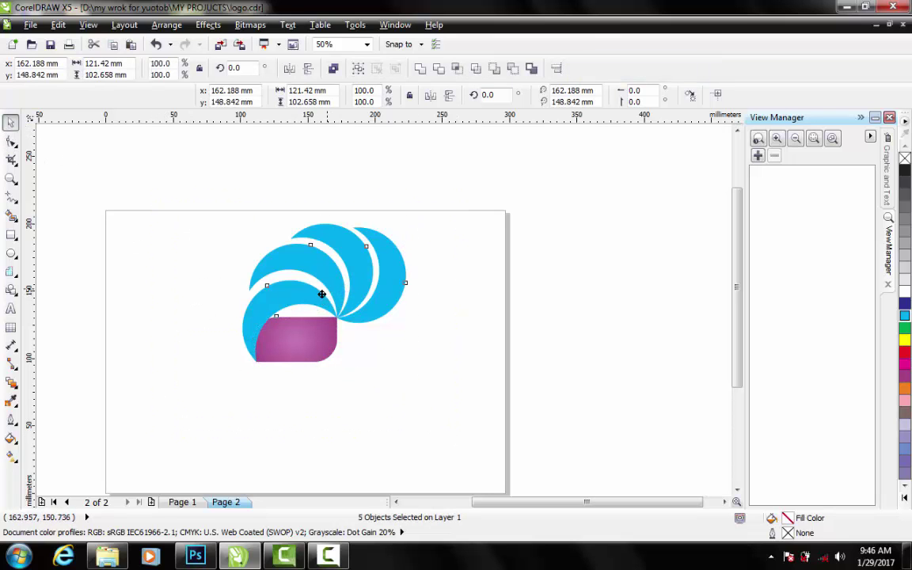
pyautogui.moveTo(323, 295); pyautogui.dragTo(300, 325)
pyautogui.scroll(-2, 301, 325)
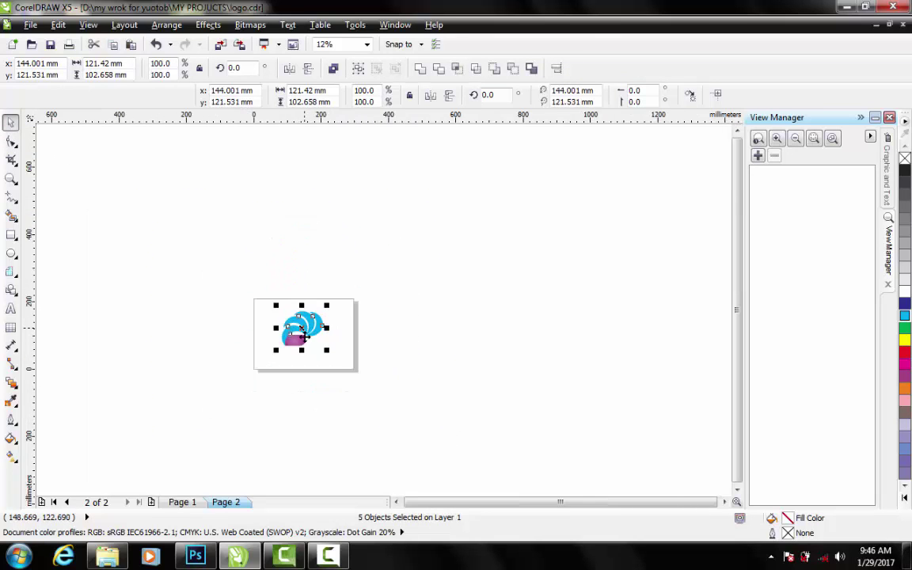
pyautogui.scroll(2, 303, 348)
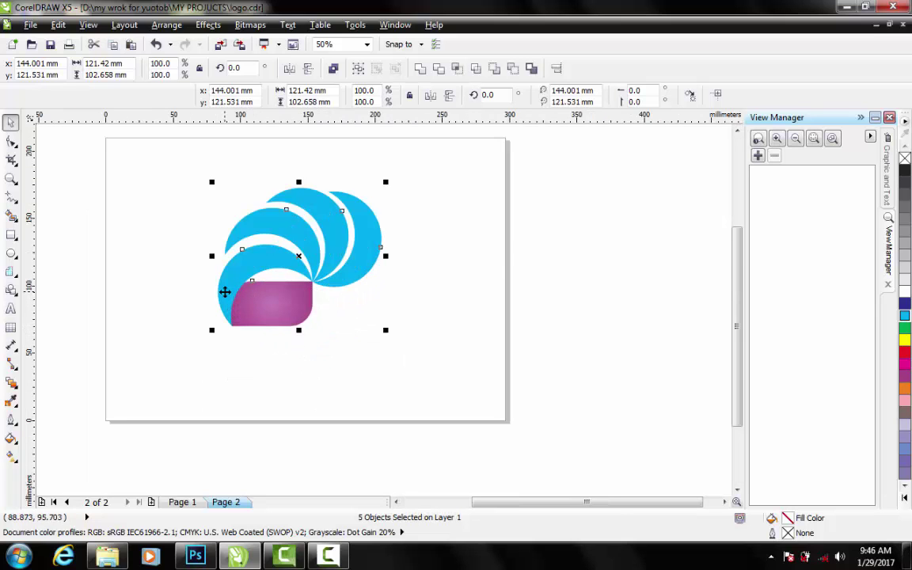
pyautogui.scroll(1, 224, 291)
pyautogui.scroll(-1, 247, 301)
pyautogui.scroll(-1, 226, 299)
pyautogui.scroll(1, 225, 299)
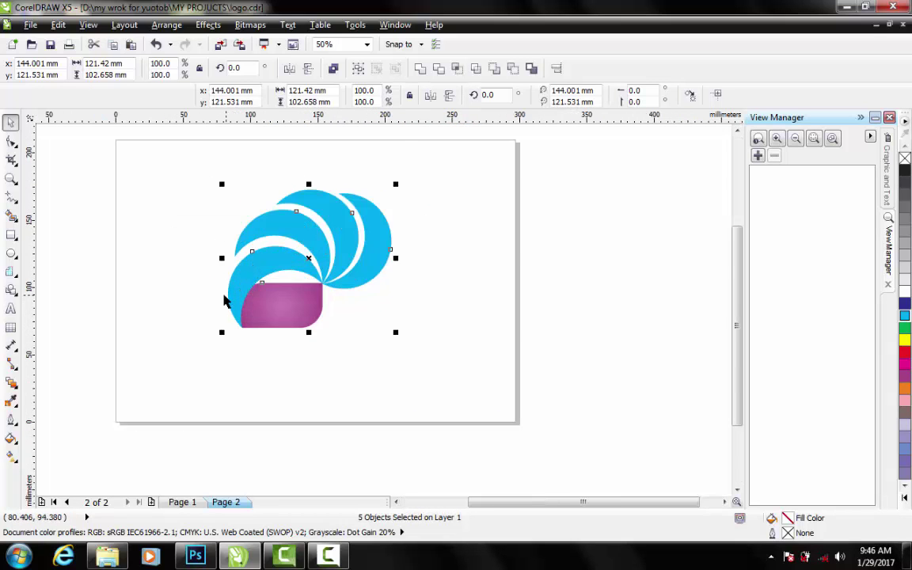
pyautogui.scroll(1, 225, 301)
pyautogui.scroll(-1, 224, 301)
pyautogui.click(144, 269)
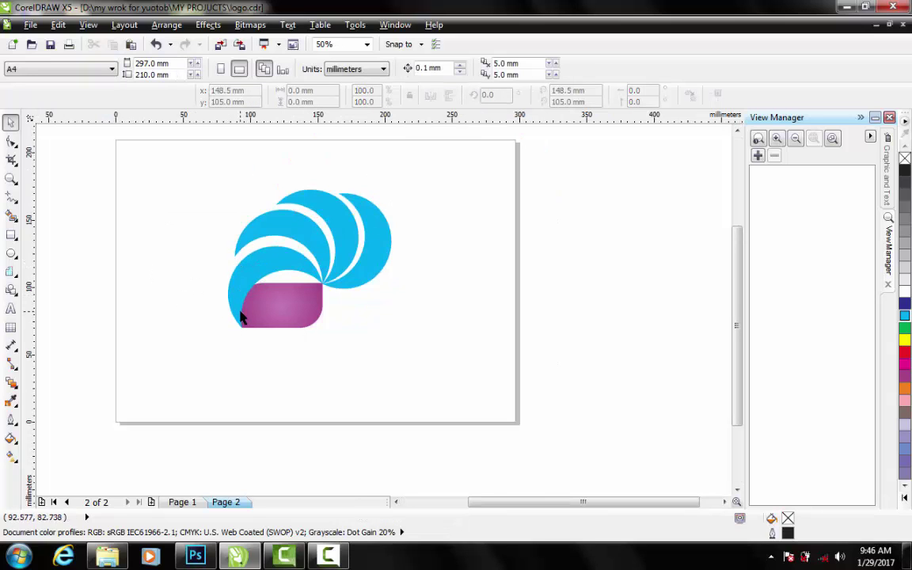
pyautogui.scroll(1, 248, 313)
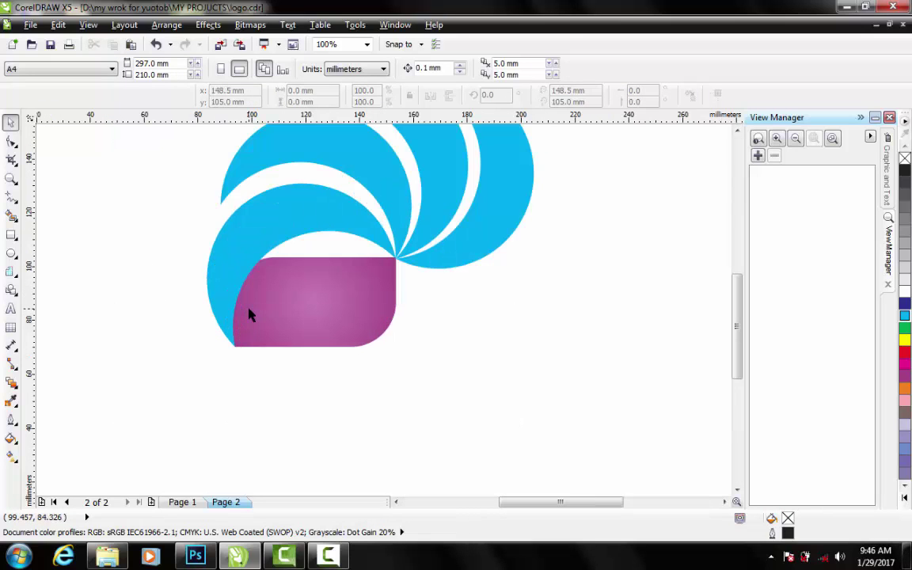
pyautogui.click(11, 309)
pyautogui.click(288, 305)
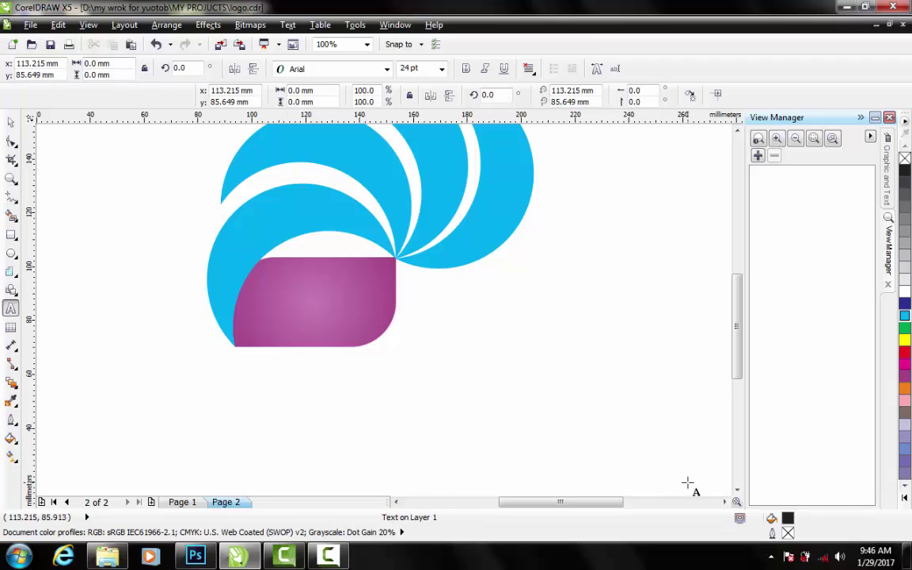
pyautogui.press('Escape')
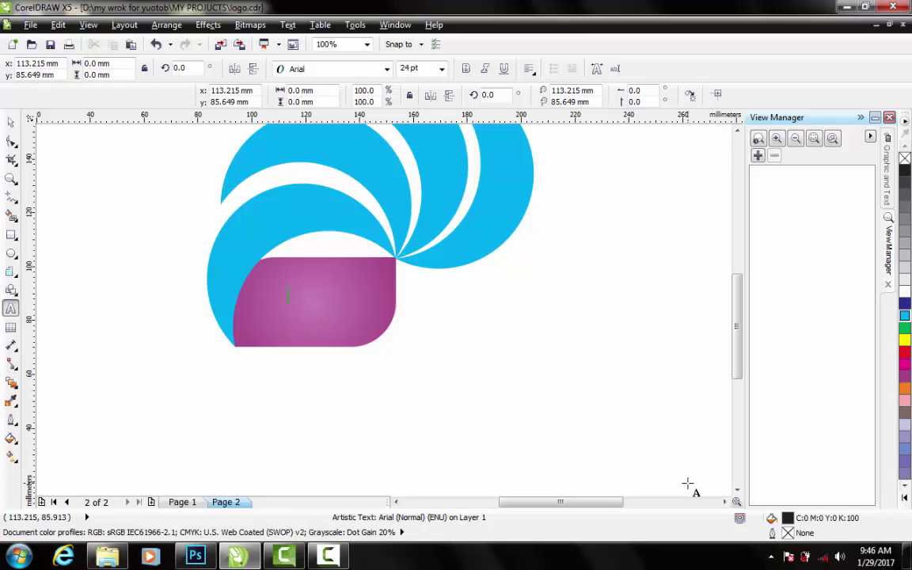
pyautogui.write('L')
pyautogui.write('o')
pyautogui.click(687, 454)
pyautogui.write('o')
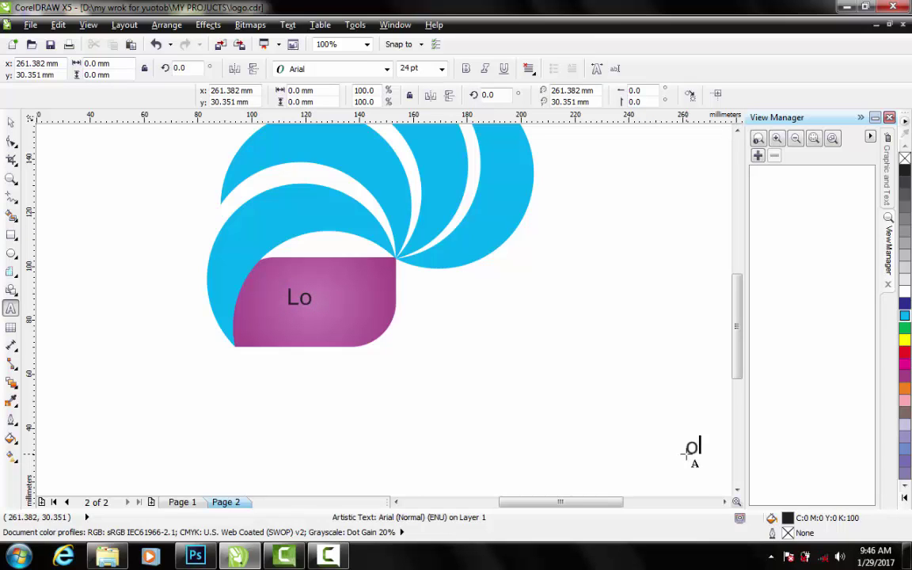
pyautogui.hotkey('ctrl', 'z')
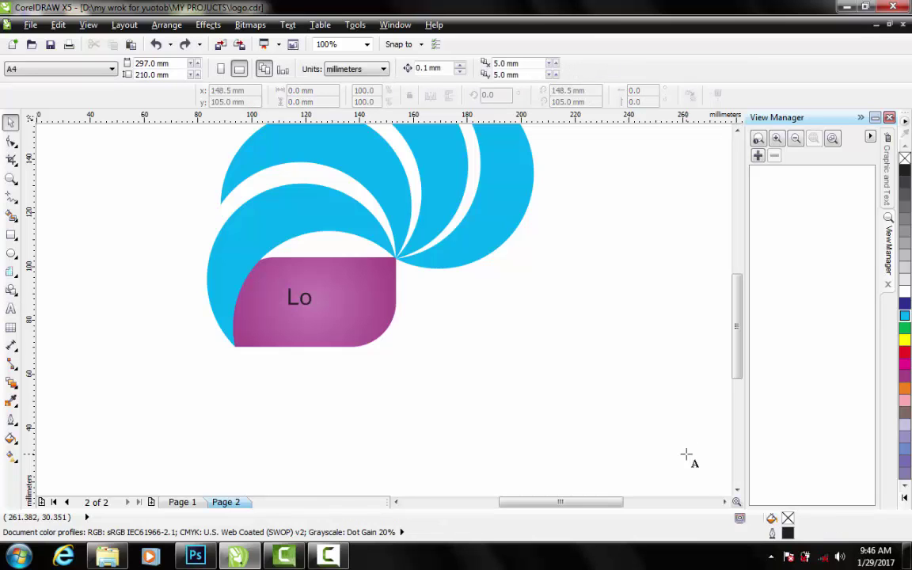
pyautogui.click(309, 301)
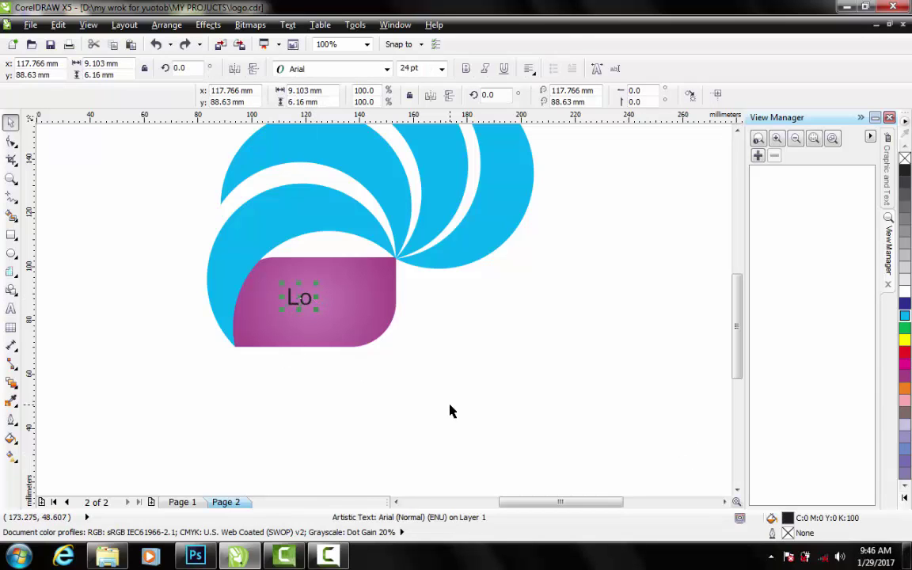
pyautogui.press('Delete')
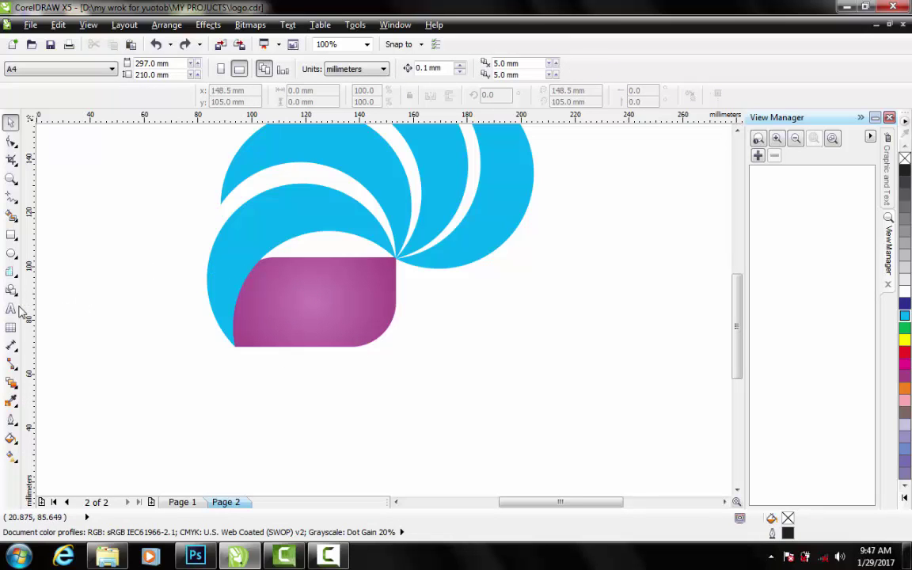
# Step: Type 'Logo Name' in 24 pt Arial inside the purple shape and shift it left
pyautogui.click(12, 309)
pyautogui.click(290, 297)
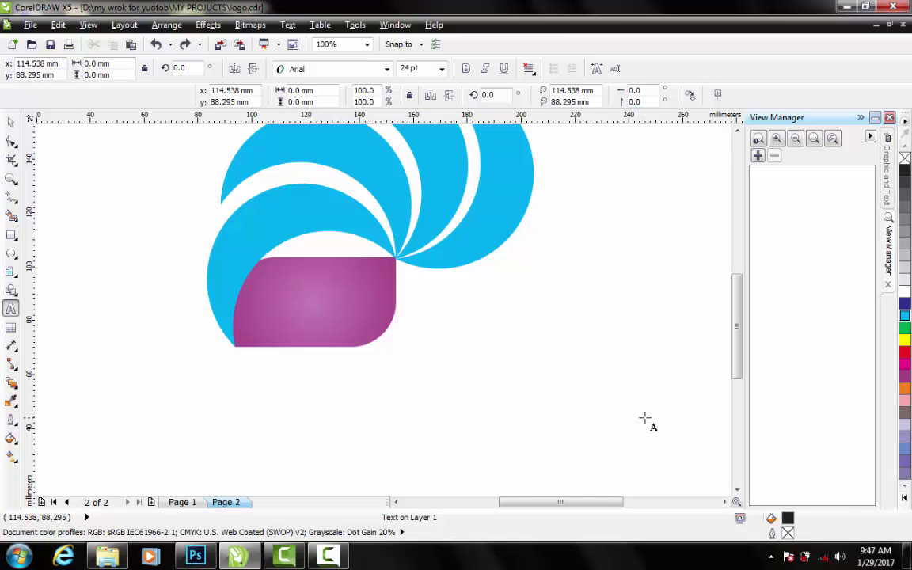
pyautogui.write('Lo')
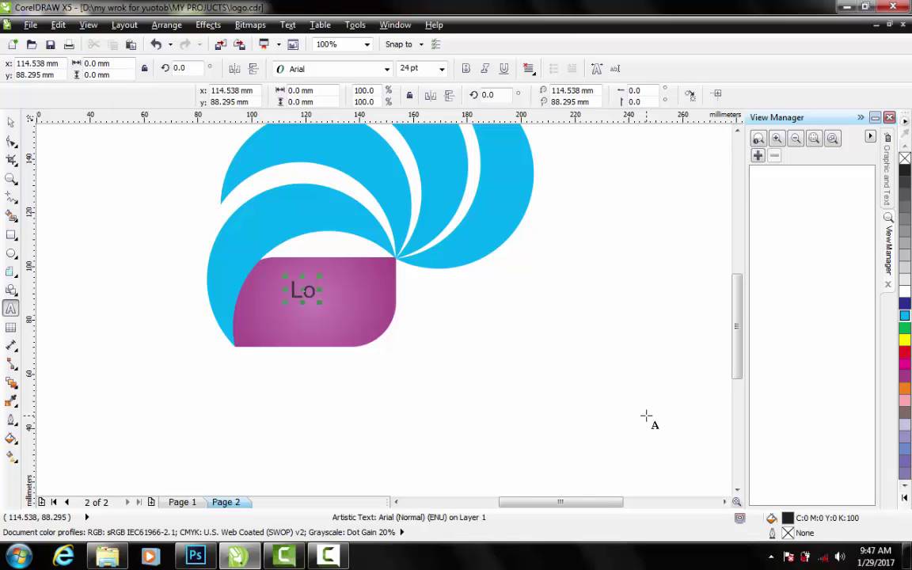
pyautogui.write('go n')
pyautogui.write('a')
pyautogui.press('BackSpace')
pyautogui.press('BackSpace')
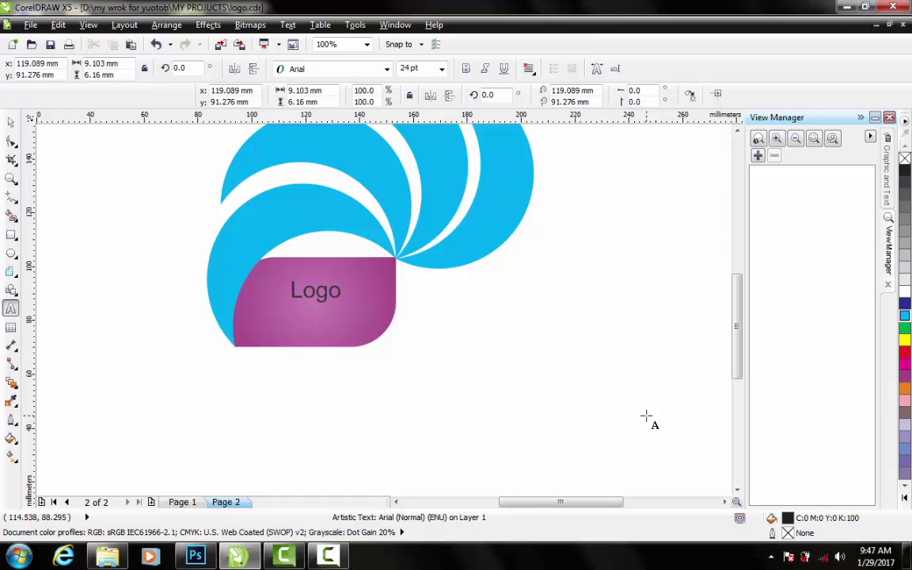
pyautogui.write('Na')
pyautogui.write('mr')
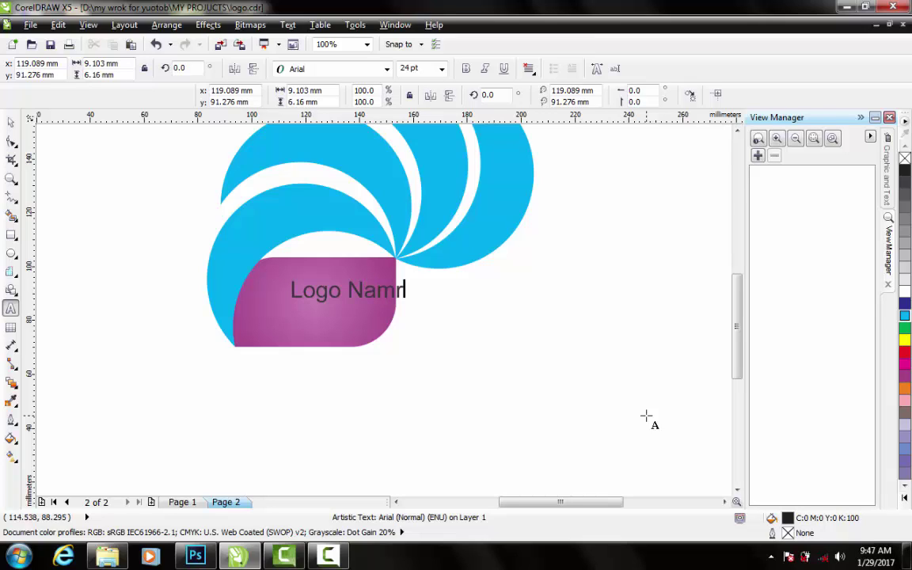
pyautogui.press('BackSpace')
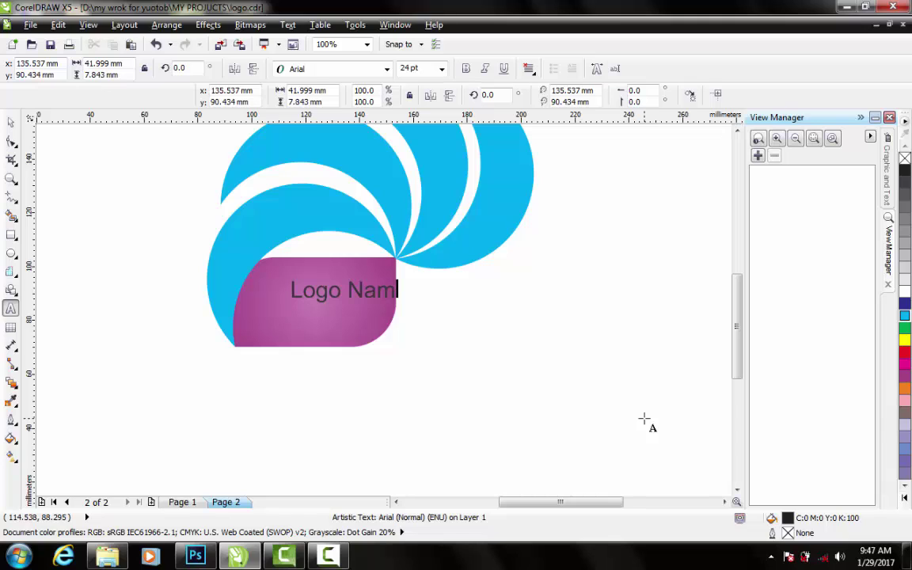
pyautogui.write('e')
pyautogui.click(11, 122)
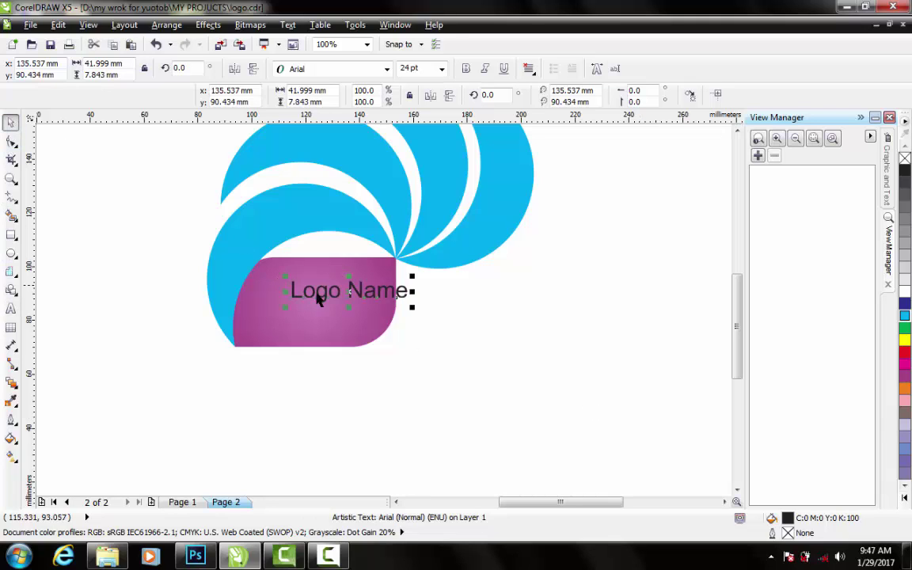
pyautogui.moveTo(350, 290); pyautogui.dragTo(315, 299)
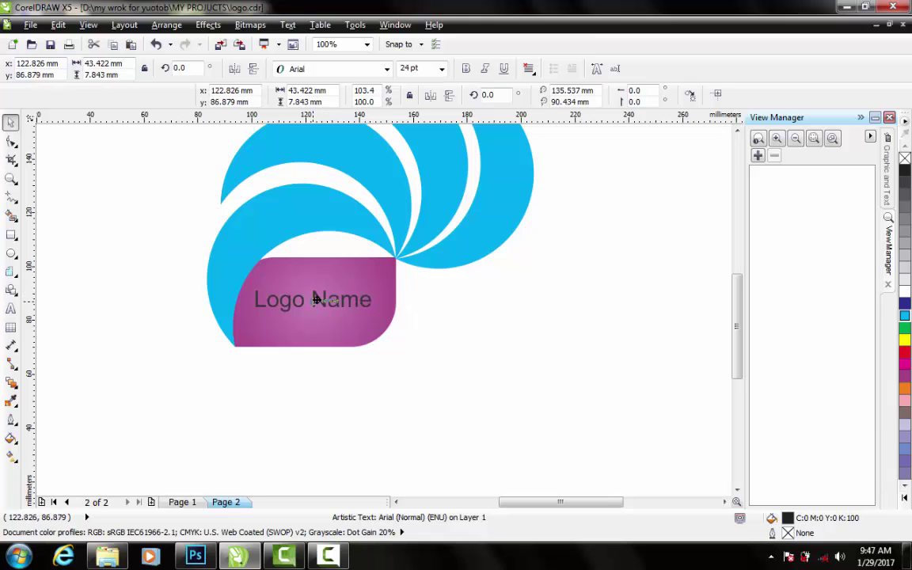
pyautogui.scroll(-4, 316, 302)
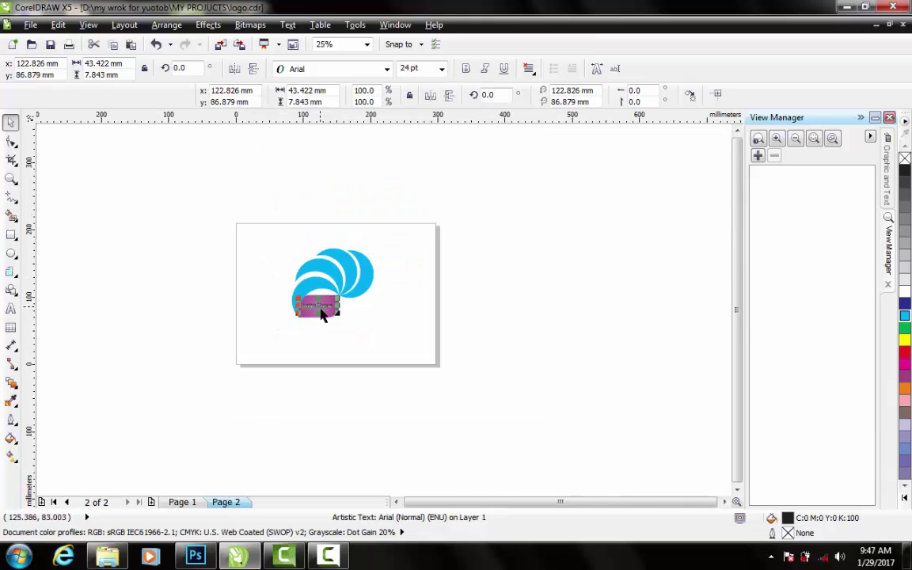
pyautogui.scroll(3, 321, 308)
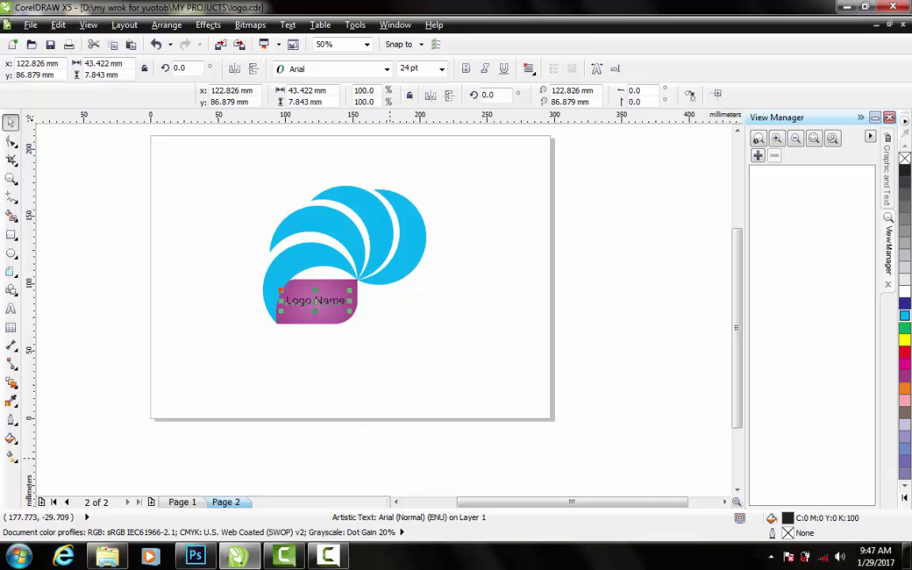
pyautogui.moveTo(328, 556)
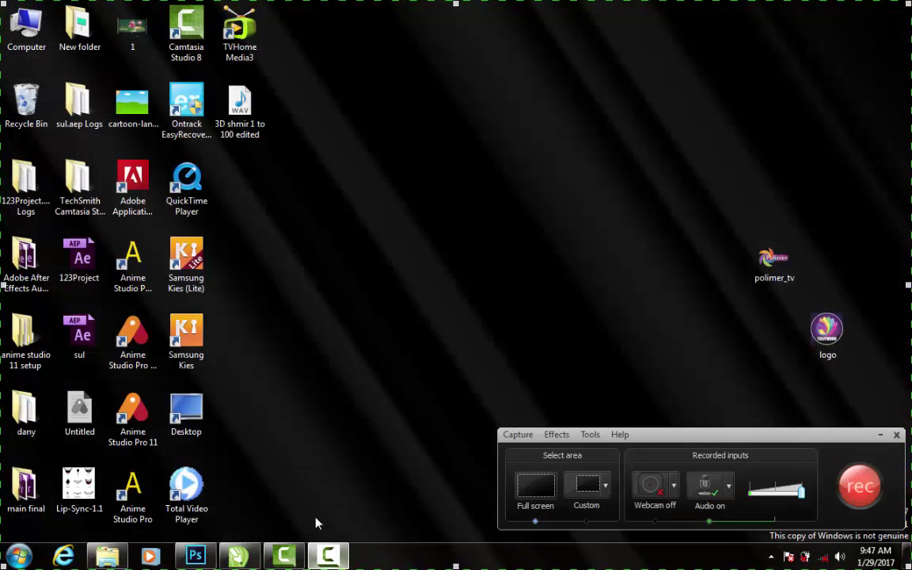
pyautogui.click(316, 518)
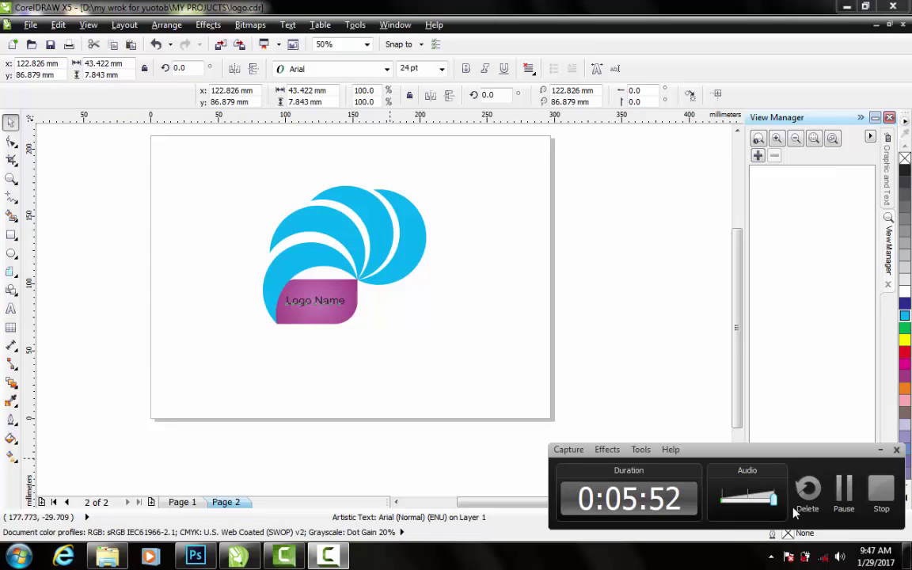